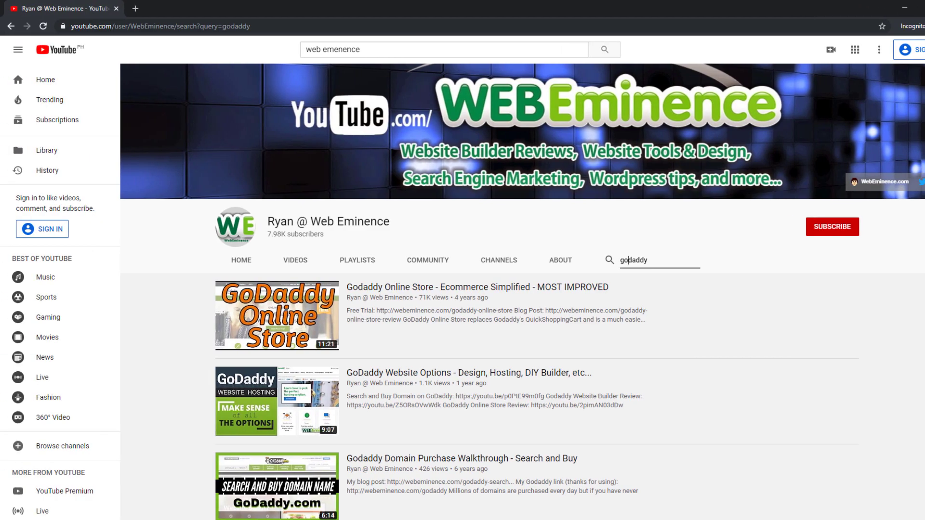
- Review the Action Plan's Do you sell online?, Stock your online store and credit card payments steps
scroll(522, 289, down, 2)
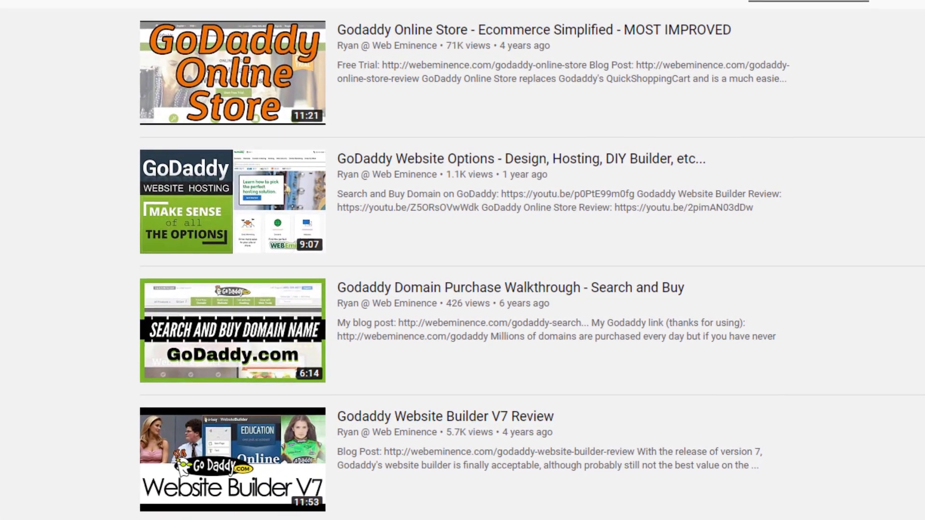
scroll(462, 260, down, 10)
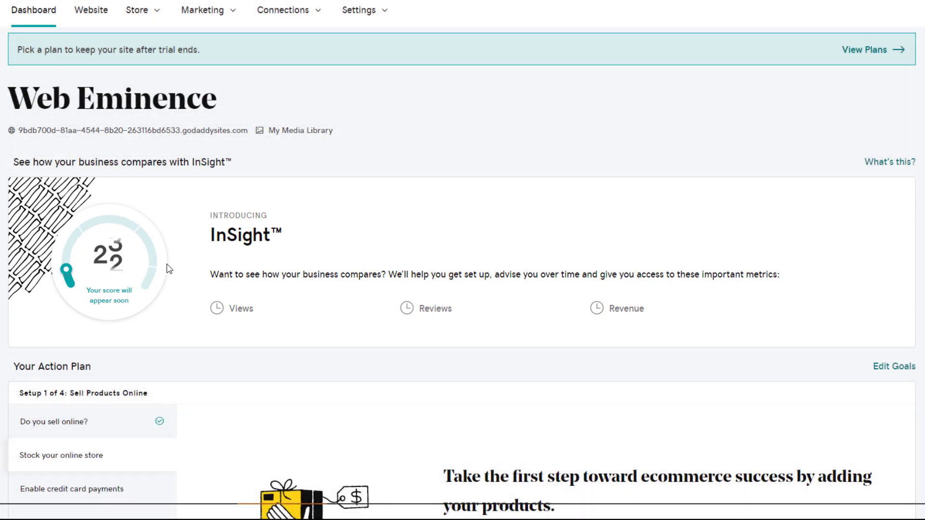
scroll(169, 269, down, 5)
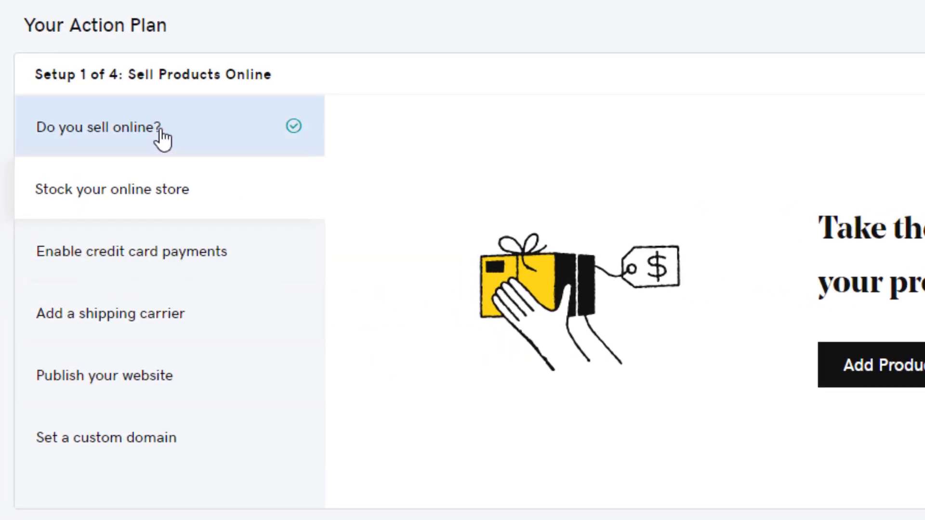
click(124, 129)
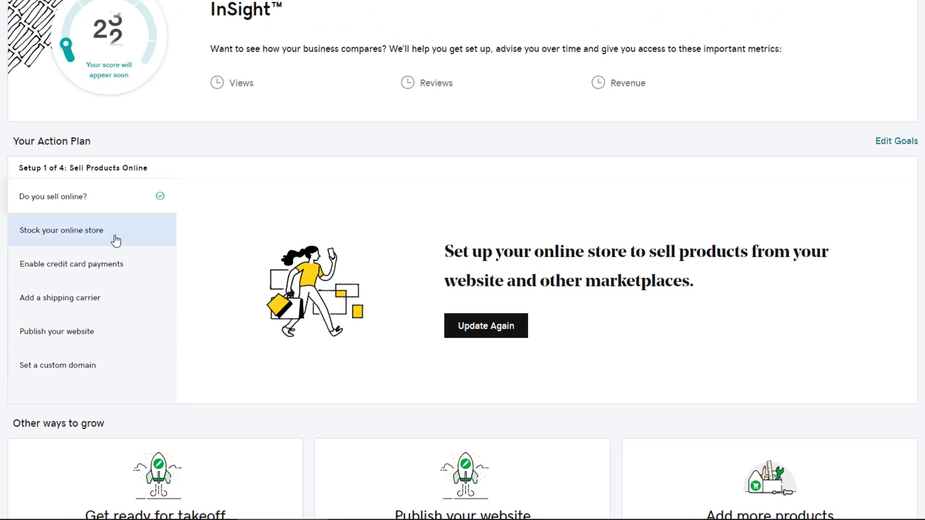
click(114, 242)
click(113, 273)
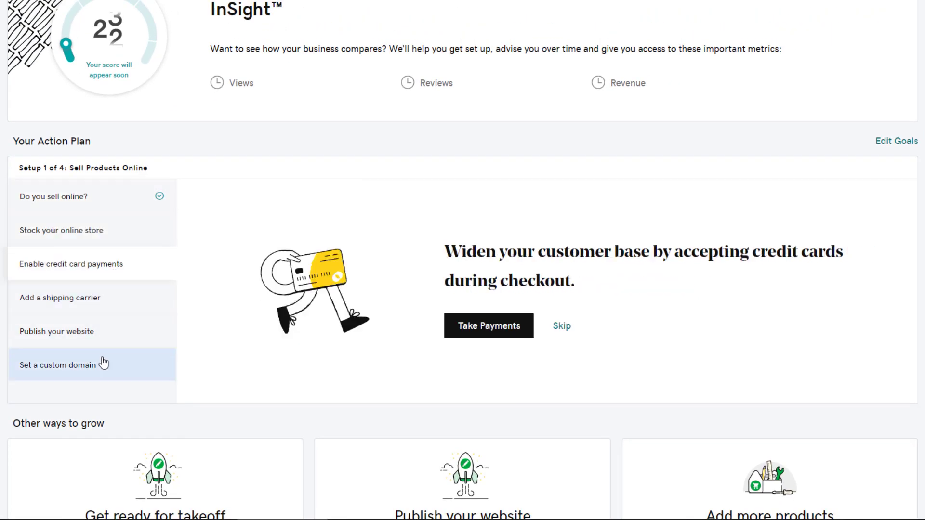
click(100, 198)
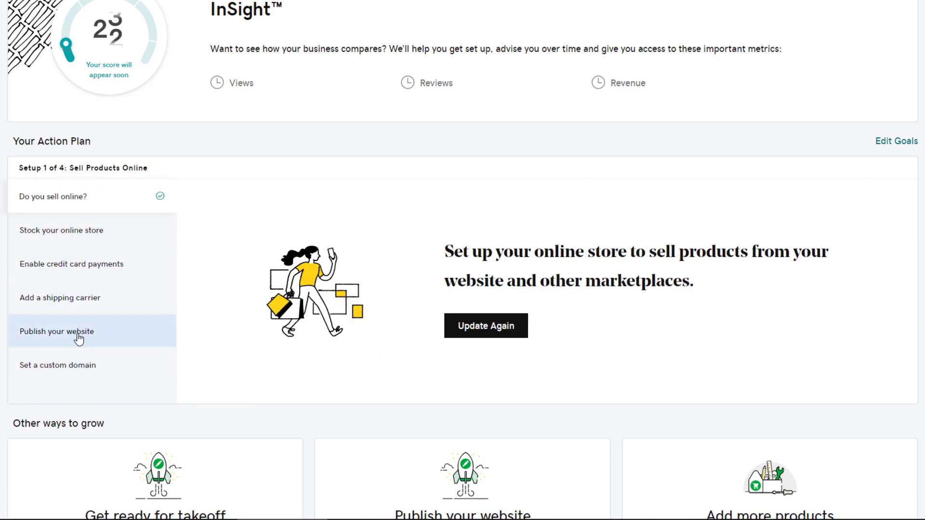
- Scroll down the Dashboard and back up to the top
scroll(82, 272, down, 5)
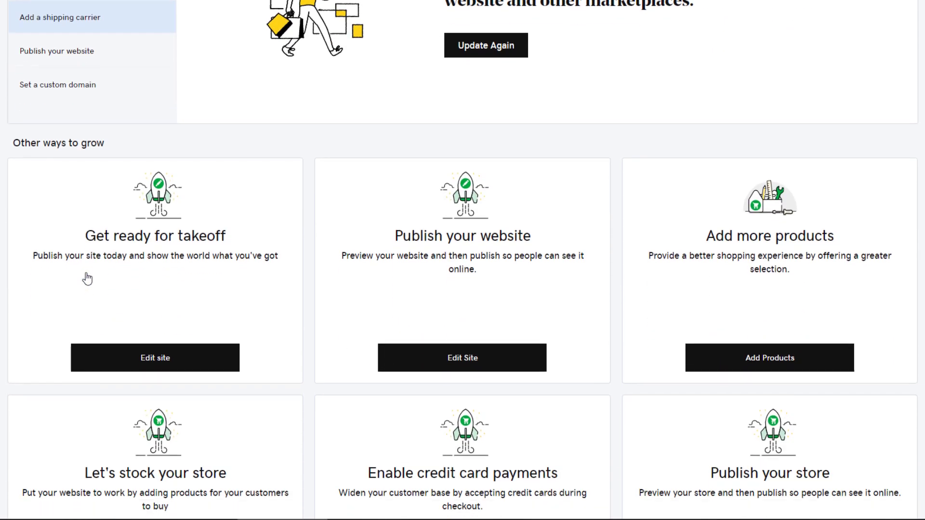
scroll(119, 314, down, 1)
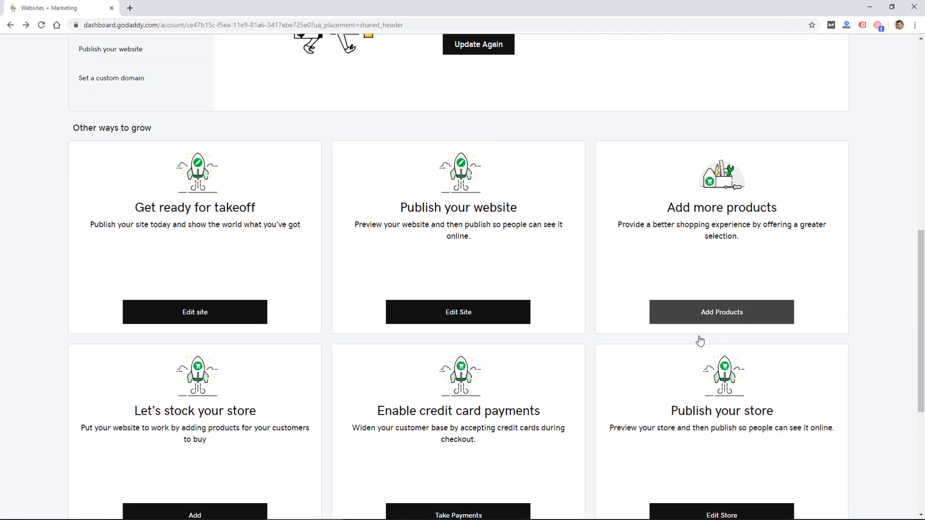
scroll(699, 341, down, 2)
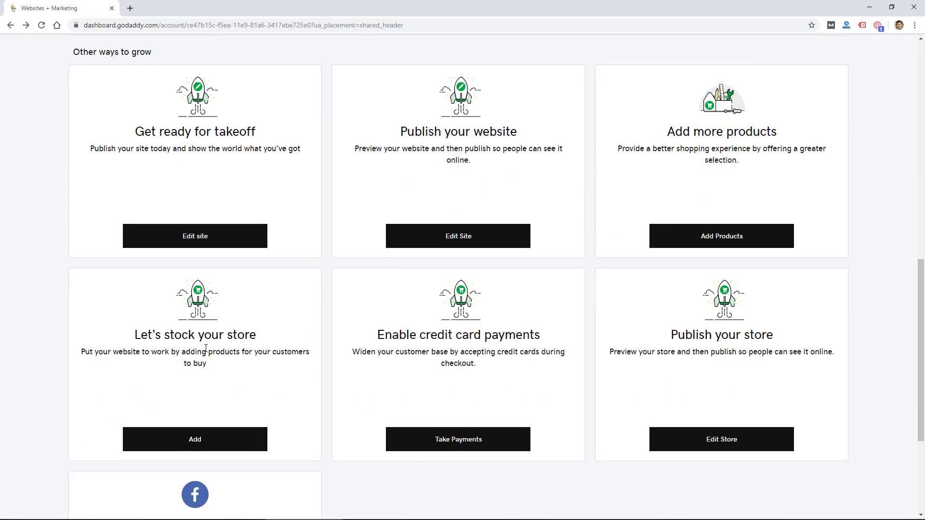
scroll(205, 348, down, 5)
scroll(391, 313, up, 4)
scroll(391, 313, up, 5)
scroll(170, 268, up, 6)
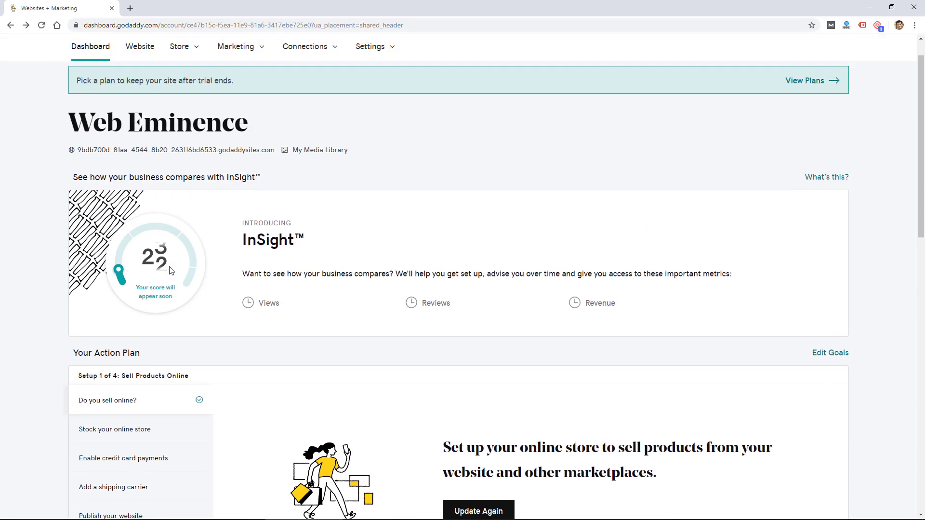
scroll(170, 268, up, 1)
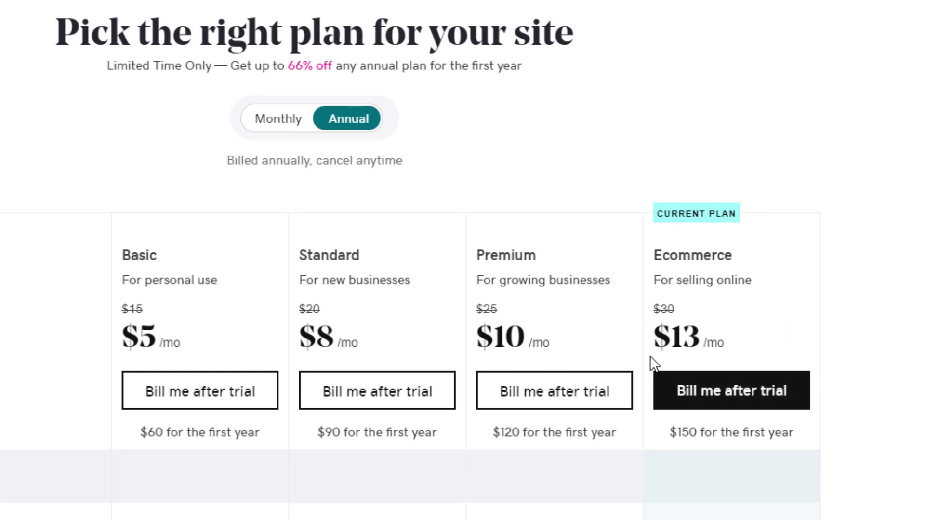
- Scroll through the Basic, Standard, Premium and Ecommerce plan feature comparison table
scroll(221, 317, down, 5)
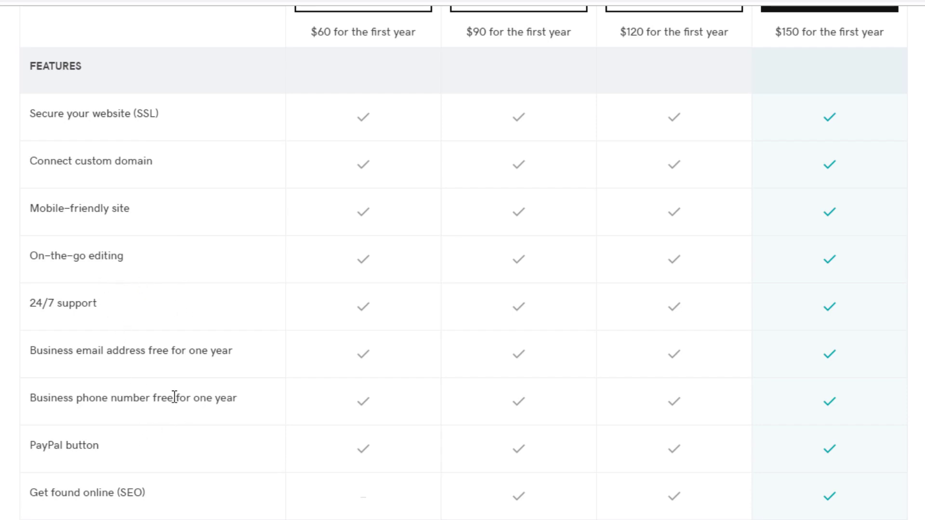
scroll(174, 392, down, 2)
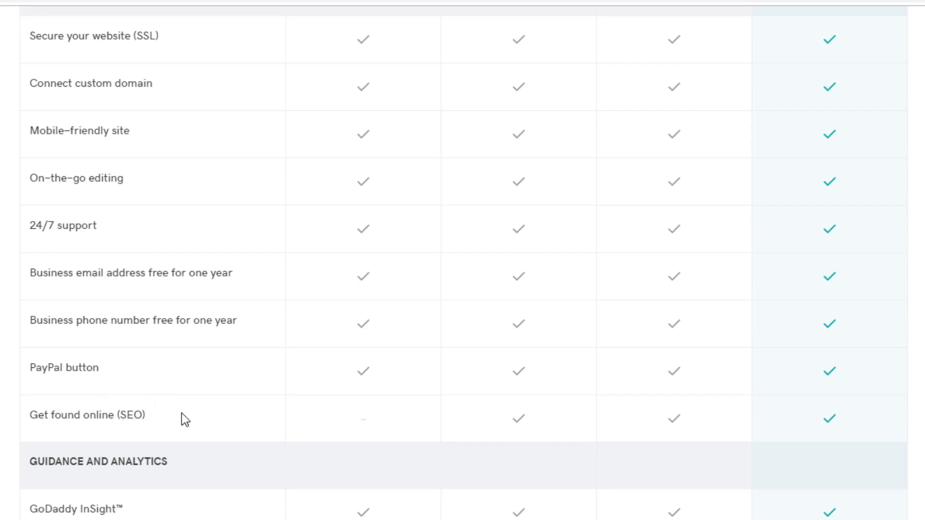
scroll(175, 421, down, 1)
scroll(175, 421, up, 5)
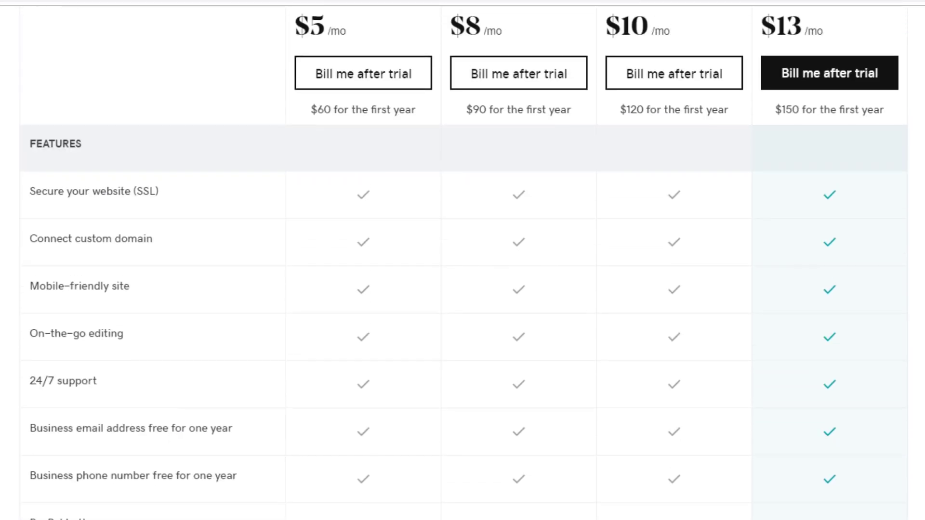
scroll(463, 260, down, 2)
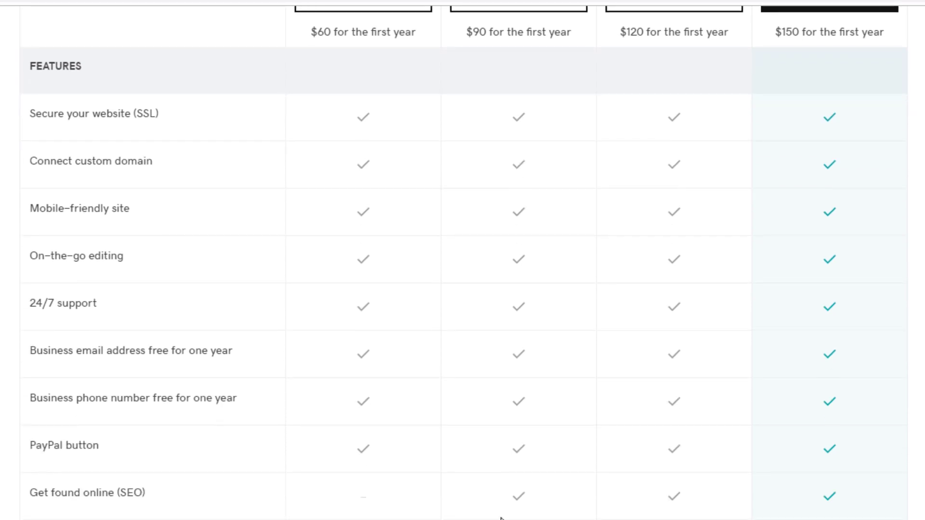
scroll(185, 491, down, 3)
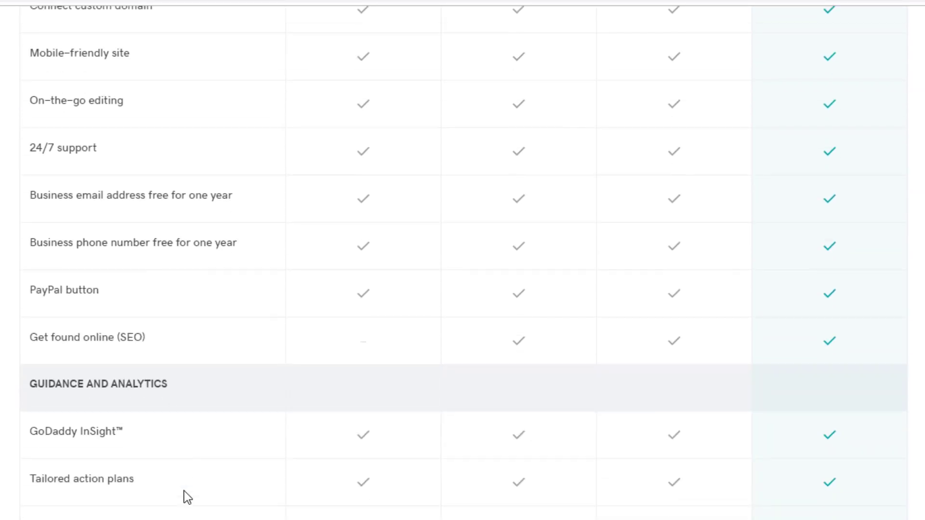
scroll(184, 491, down, 2)
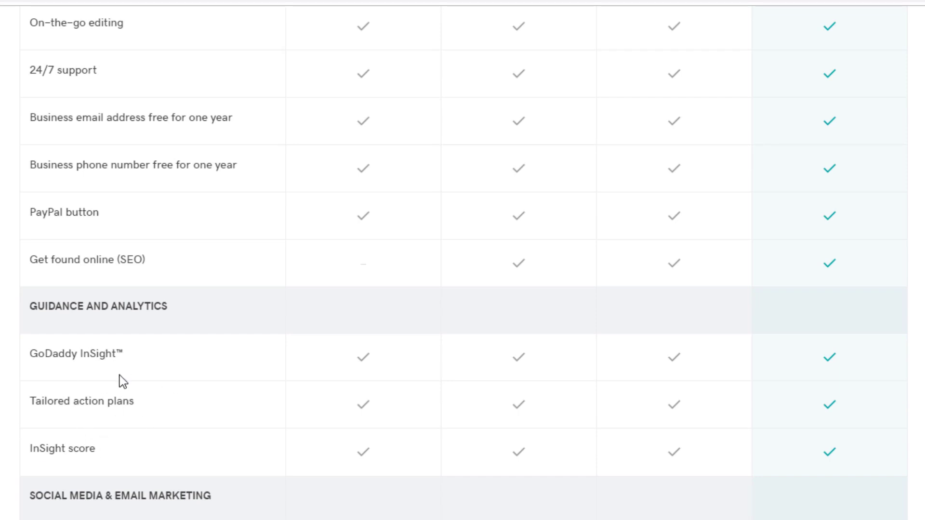
scroll(119, 380, down, 5)
scroll(152, 299, down, 3)
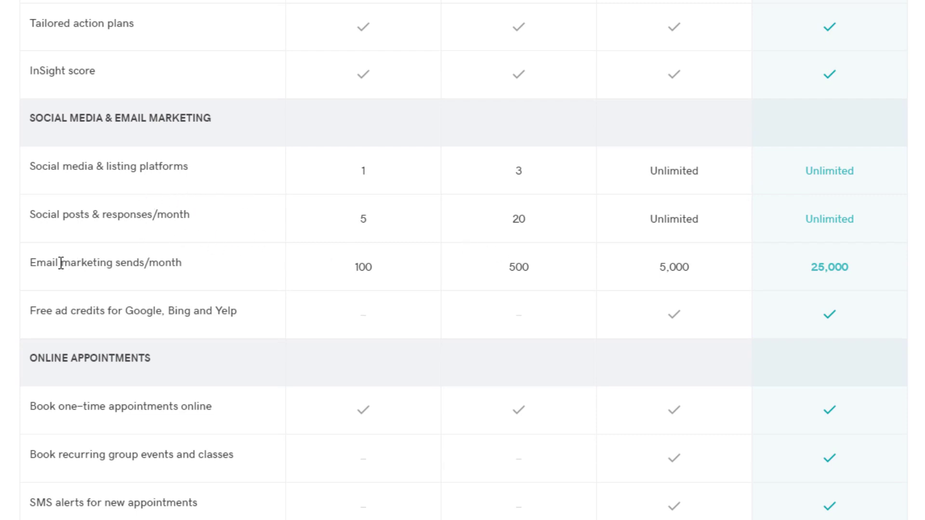
scroll(50, 227, down, 3)
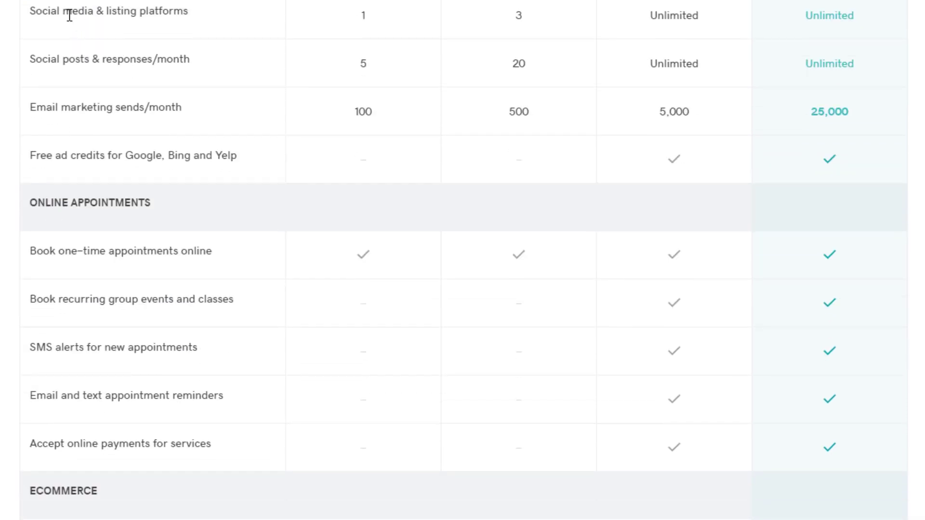
scroll(37, 77, up, 2)
- Highlight the Social posts & responses/month row, then return to the previous page
drag(20, 159, 192, 168)
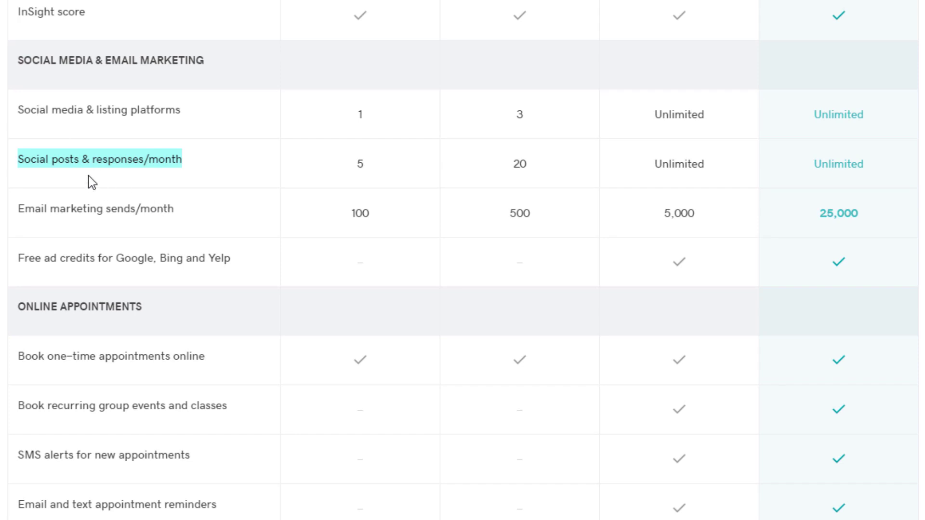
scroll(644, 221, up, 15)
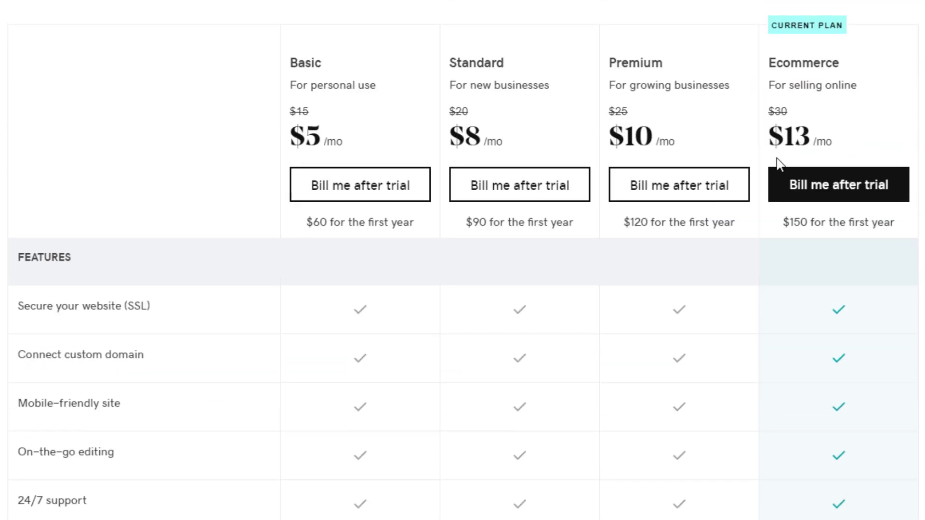
scroll(739, 213, down, 15)
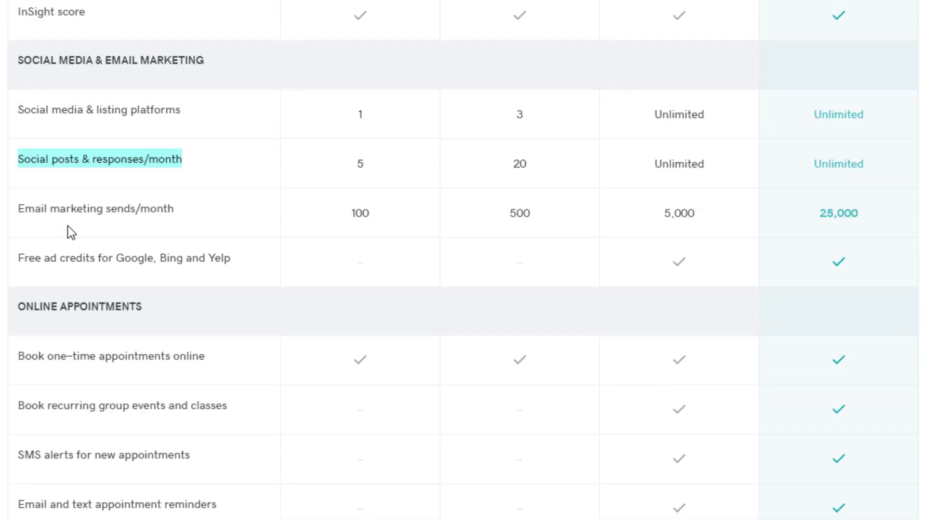
scroll(74, 206, down, 1)
scroll(72, 208, down, 3)
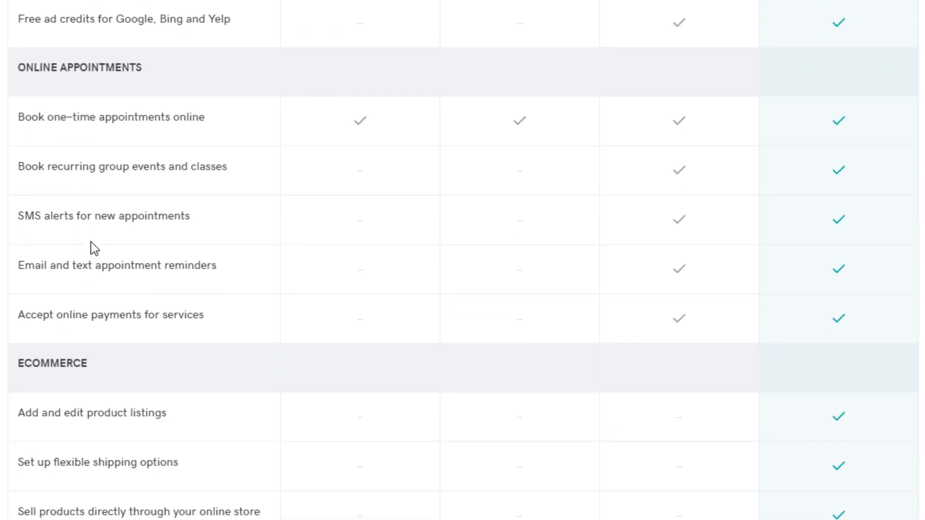
scroll(99, 314, down, 5)
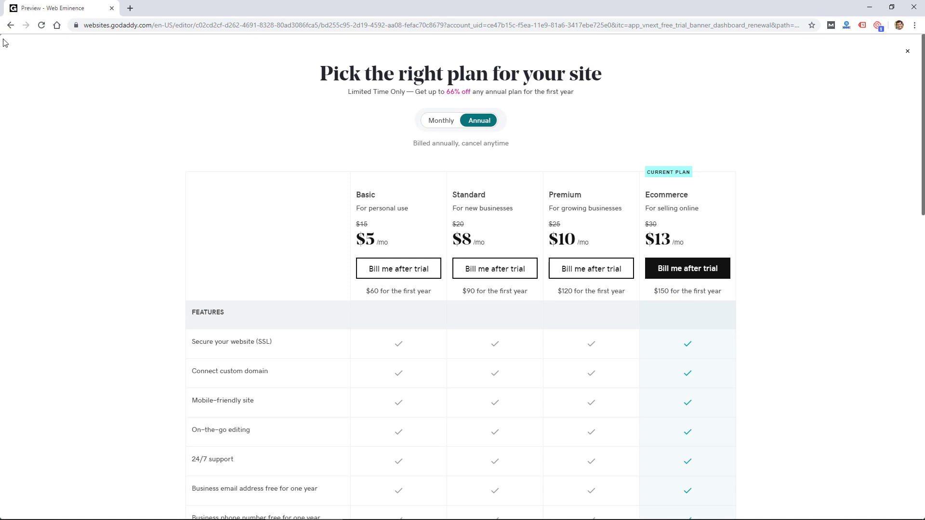
click(10, 25)
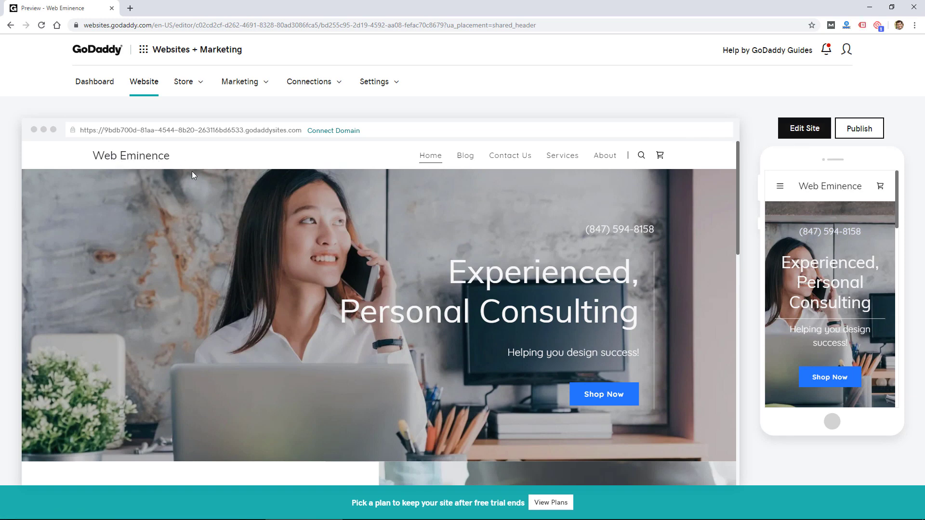
- Open the Web Eminence site in the website editor and bring up its theme settings
scroll(442, 301, down, 3)
scroll(437, 300, up, 3)
click(804, 128)
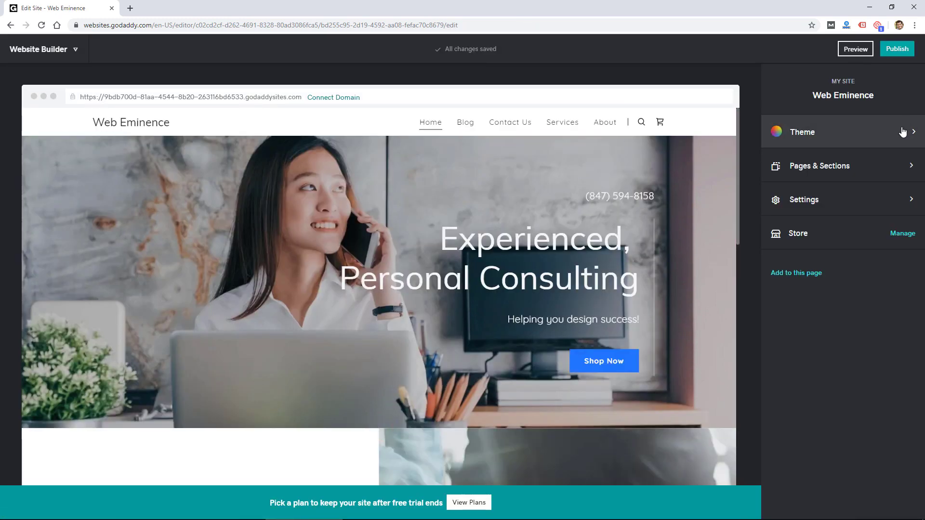
click(902, 132)
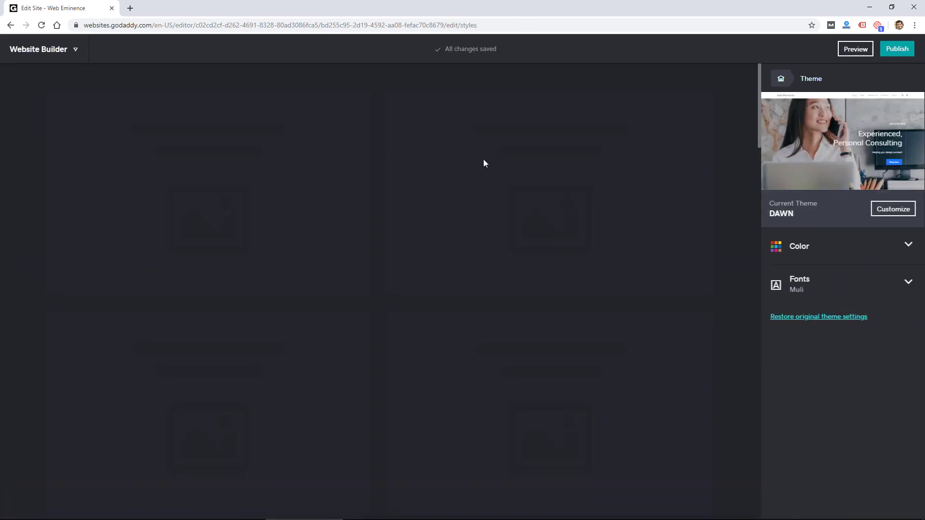
- Browse the theme list and keep DAWN as the current theme
scroll(378, 255, down, 4)
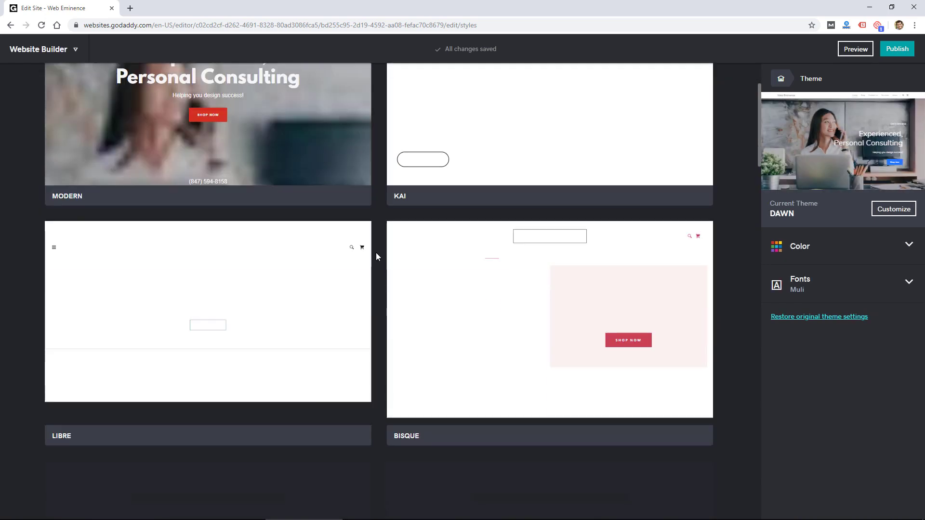
scroll(375, 256, down, 3)
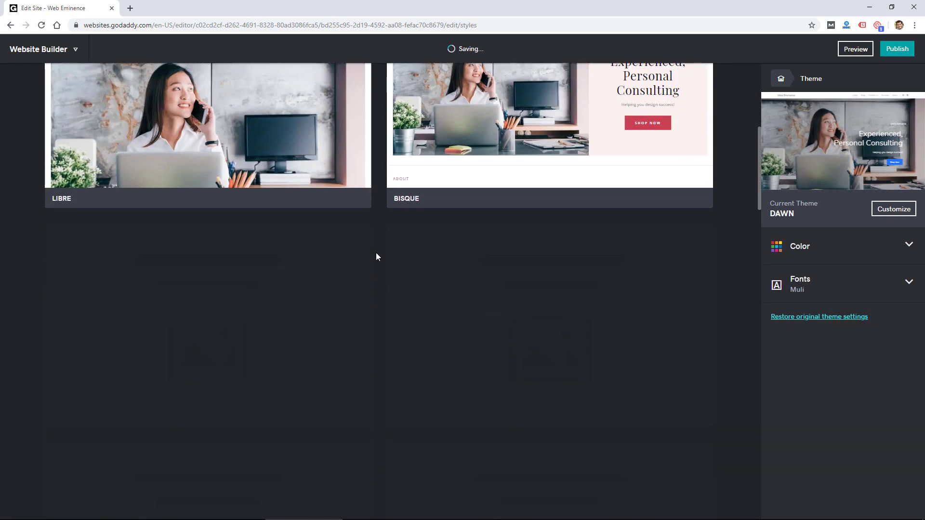
drag(759, 169, 758, 462)
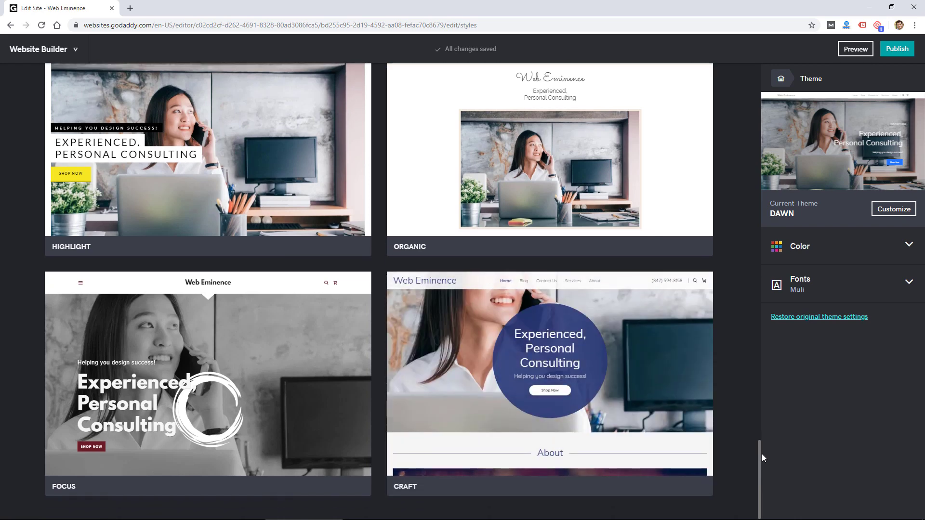
scroll(761, 458, up, 2)
click(757, 370)
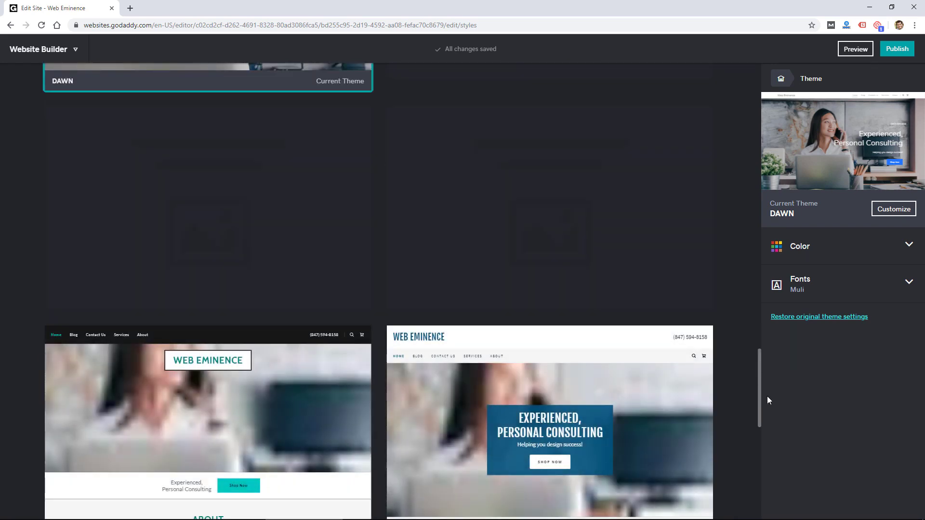
drag(766, 399, 765, 77)
- Expand the DAWN colour options showing #2175FF, then browse the Muli font pairings
click(906, 247)
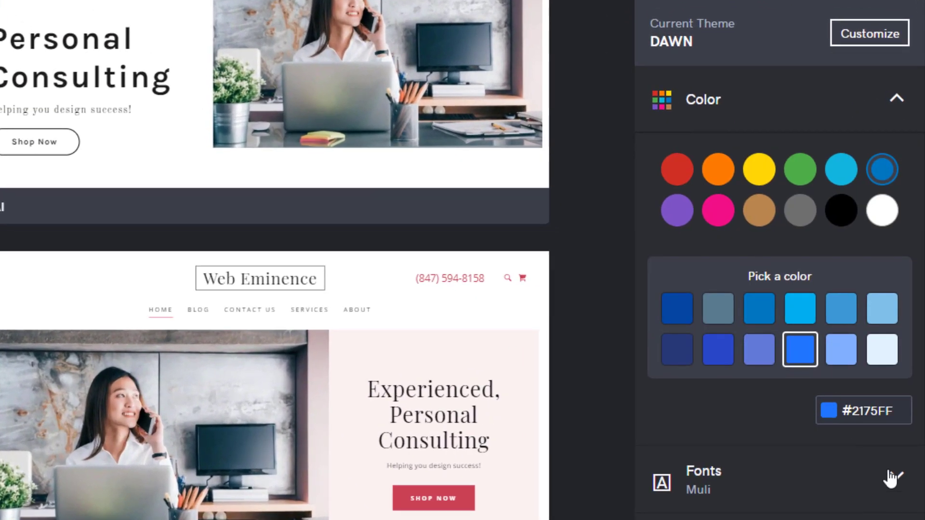
click(891, 477)
scroll(739, 301, down, 10)
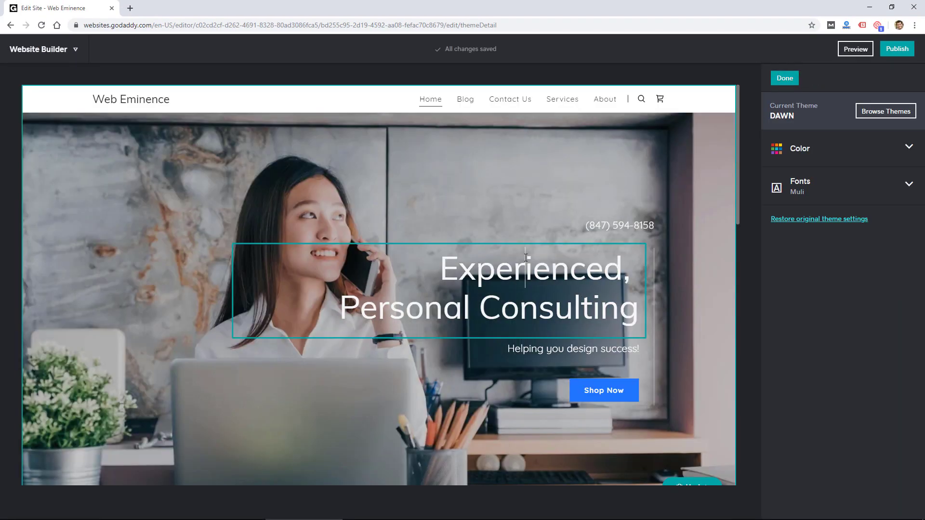
- Select the hero headline and look through the Header section settings
click(527, 256)
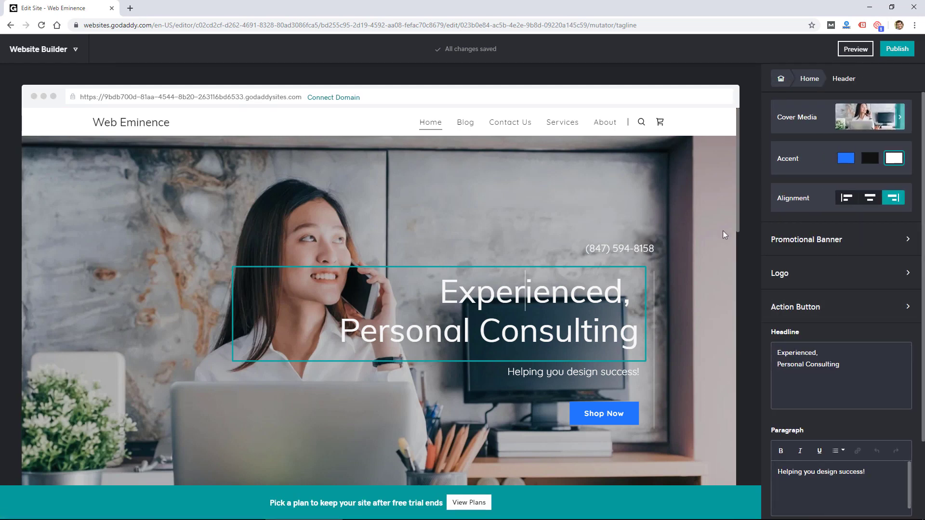
scroll(838, 251, down, 2)
scroll(848, 445, up, 2)
scroll(816, 328, down, 2)
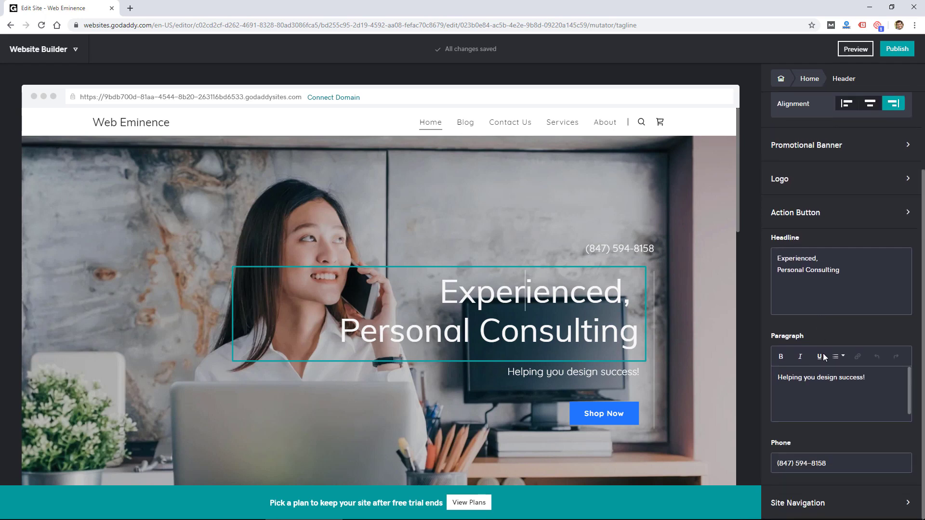
- View the Site Navigation pages, then return to the site's main My Site menu
click(820, 507)
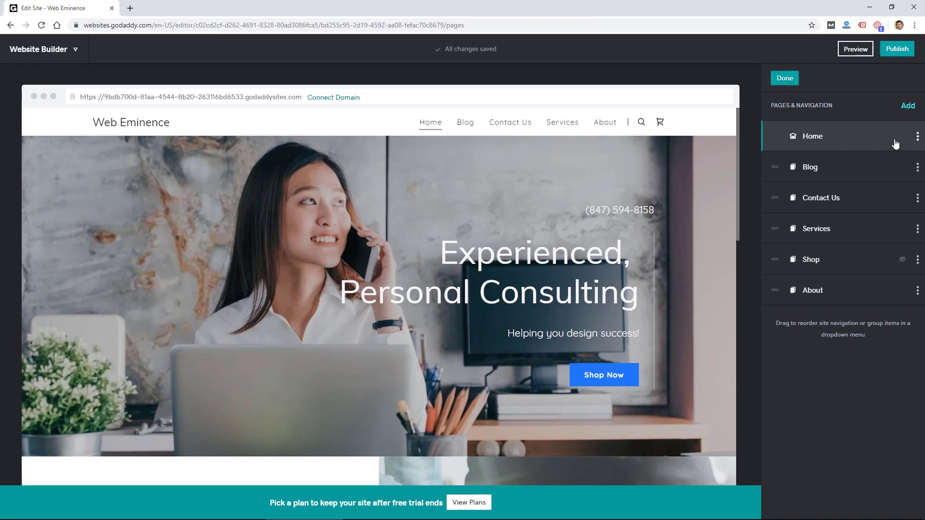
click(785, 78)
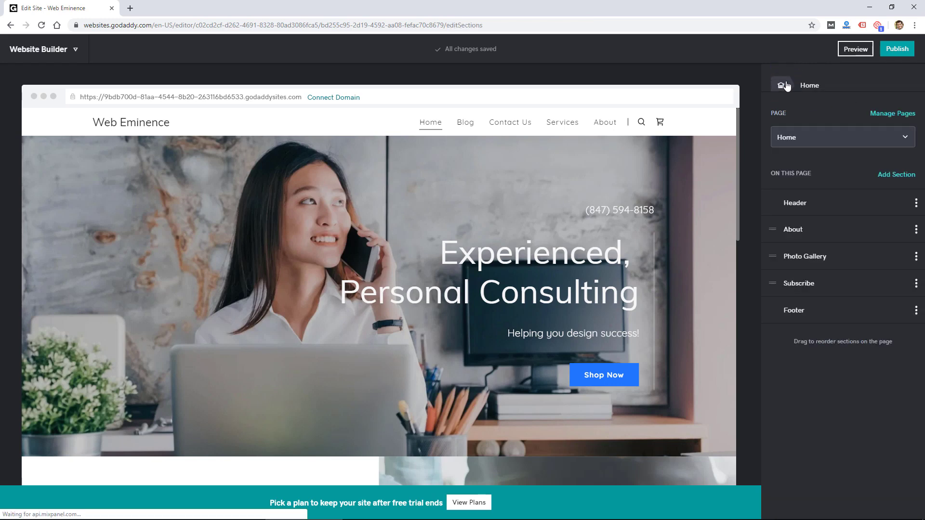
click(750, 114)
scroll(663, 163, down, 8)
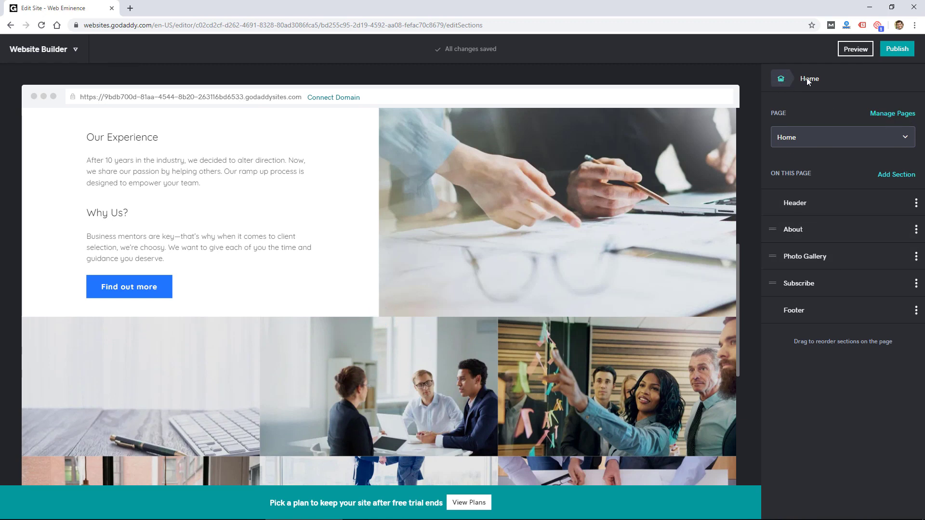
click(779, 80)
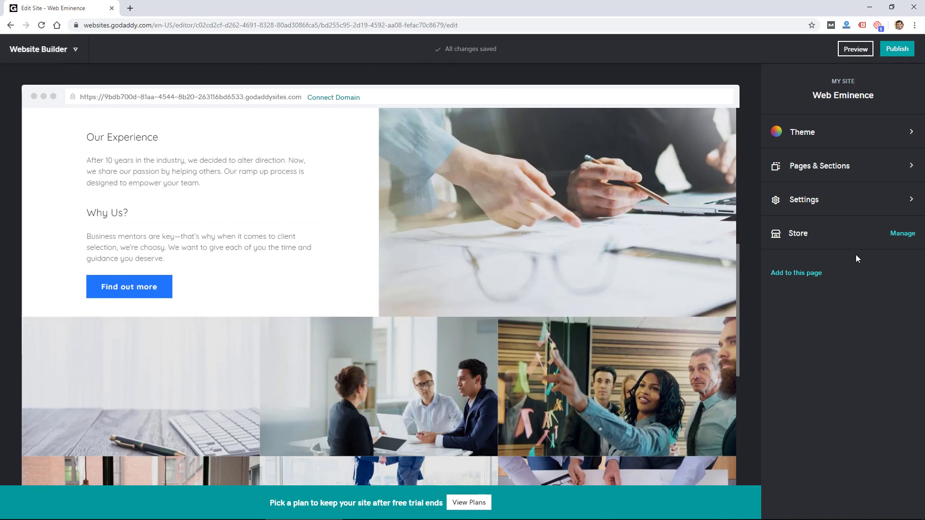
- Open the store's Add Physical Product form and view its Inventory & Options, Shipping, Search Engines and Description tabs
click(902, 233)
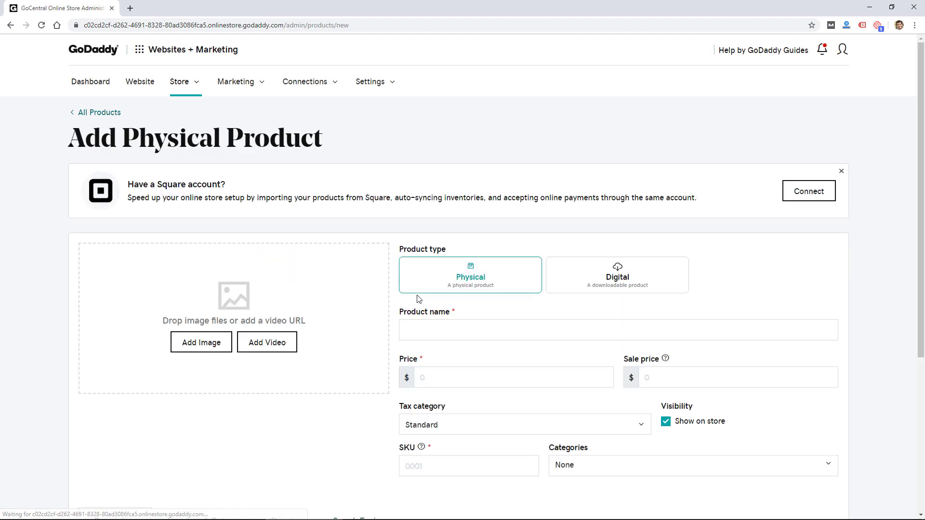
scroll(481, 287, down, 5)
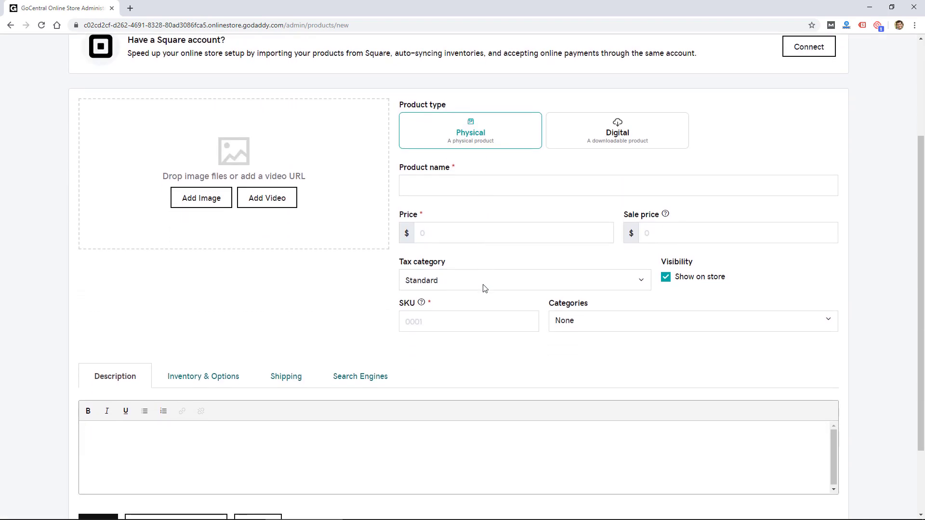
click(222, 283)
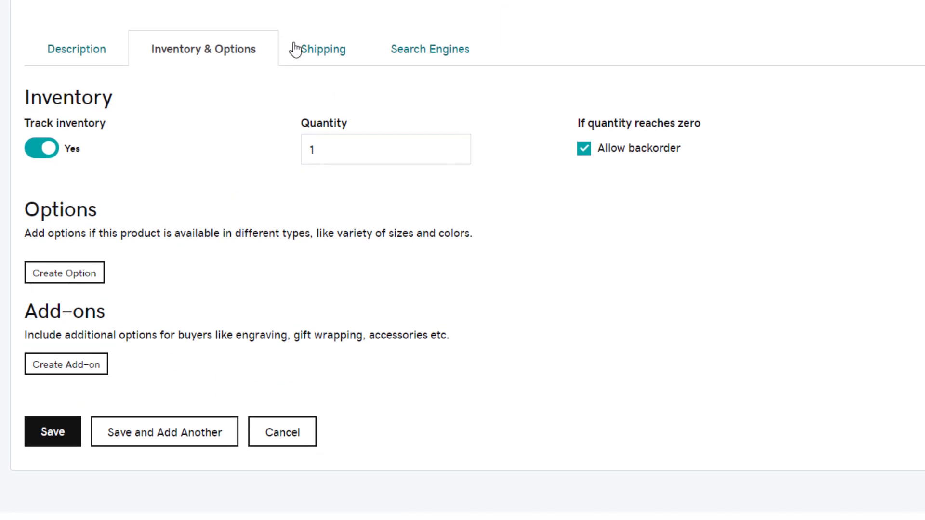
click(306, 49)
scroll(448, 97, down, 1)
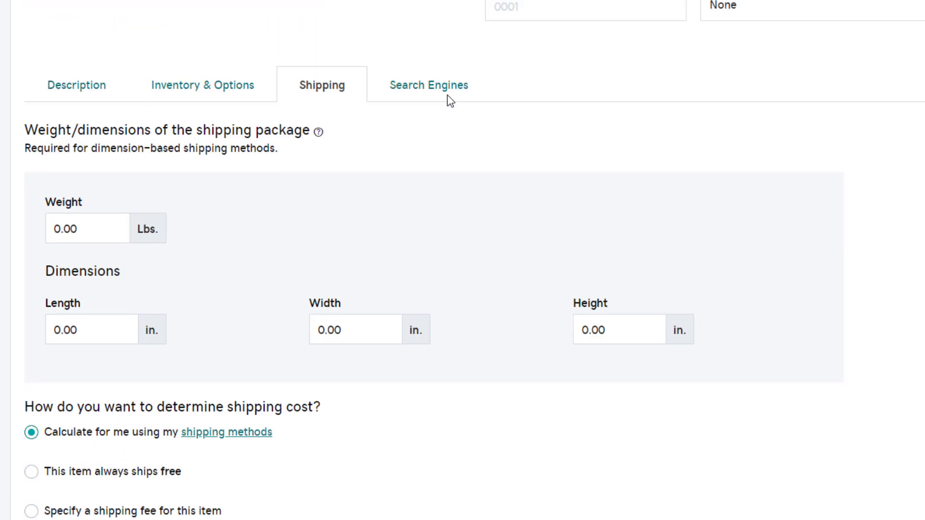
scroll(448, 97, up, 3)
click(422, 160)
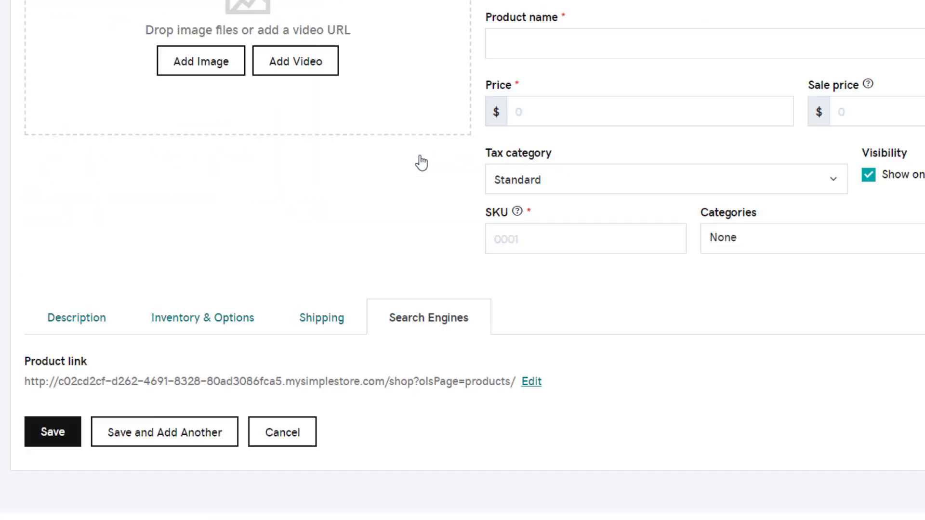
click(81, 326)
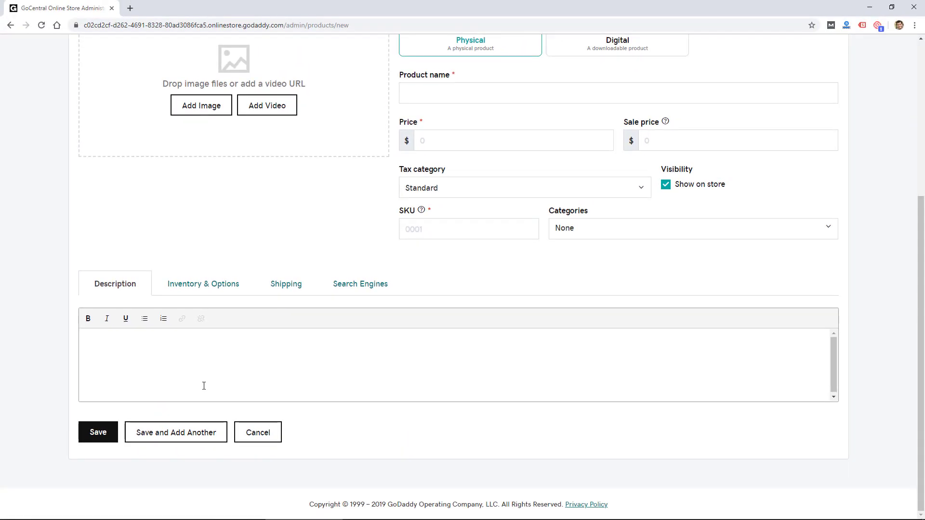
scroll(203, 385, up, 5)
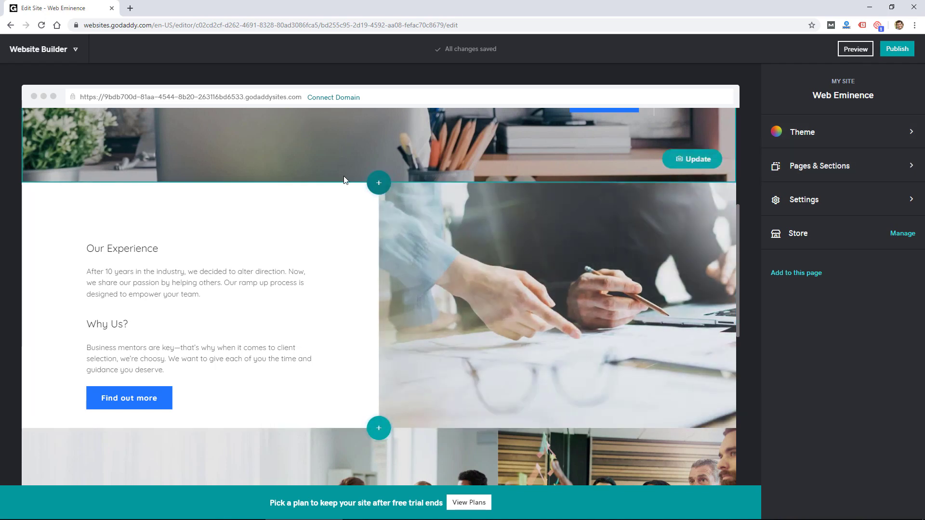
- Browse the Add Section picker and close it without adding anything
click(380, 188)
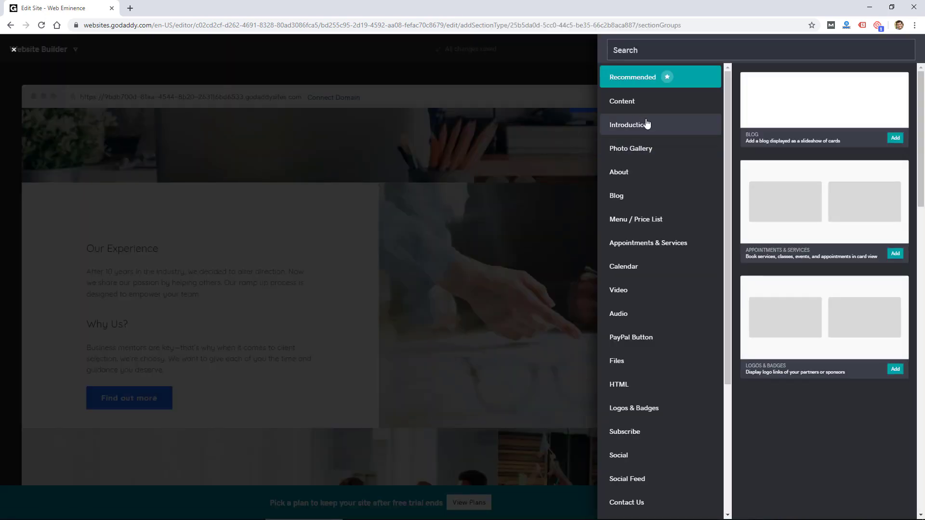
scroll(673, 239, down, 2)
scroll(672, 241, down, 2)
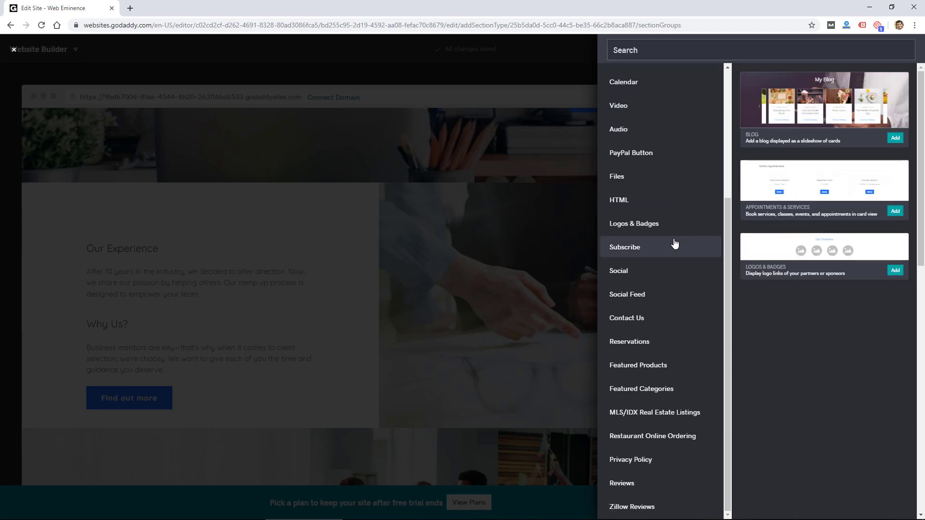
scroll(673, 244, up, 4)
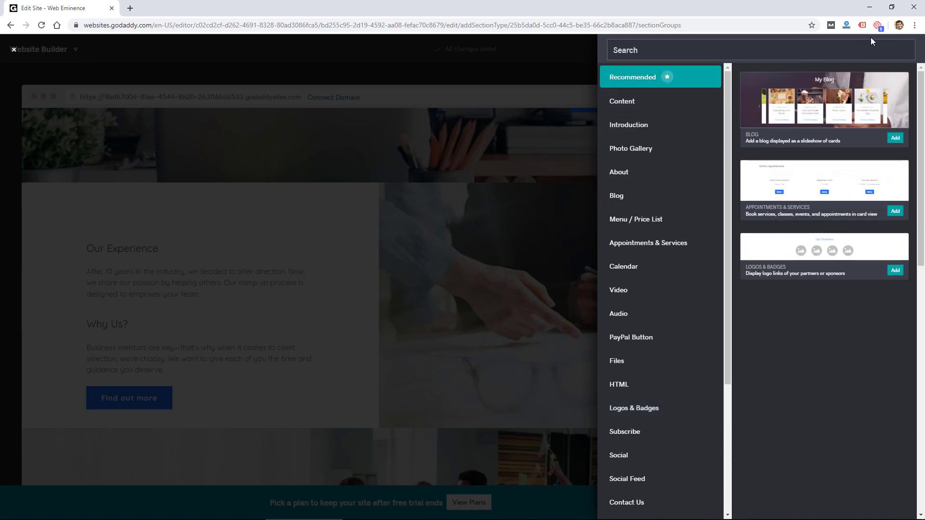
click(525, 62)
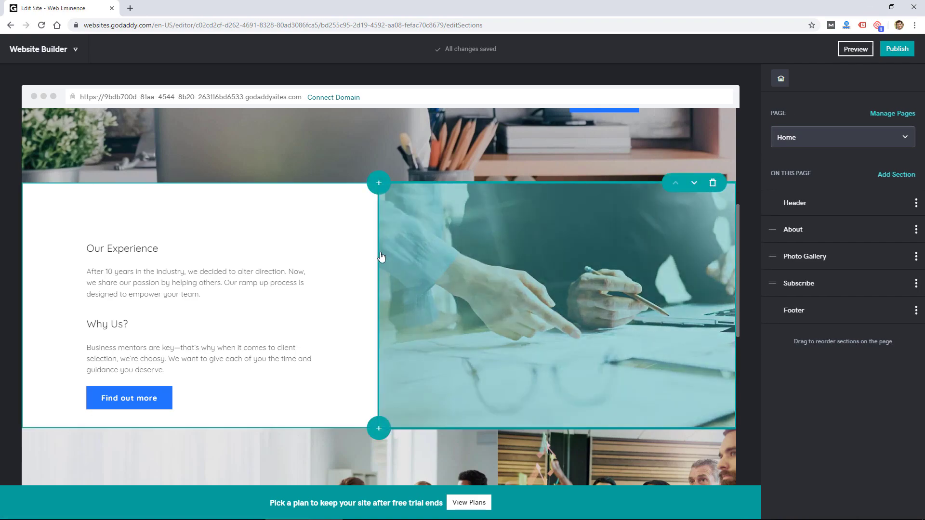
- Move the Photo Gallery section above the About section on the Home page
scroll(325, 401, down, 1)
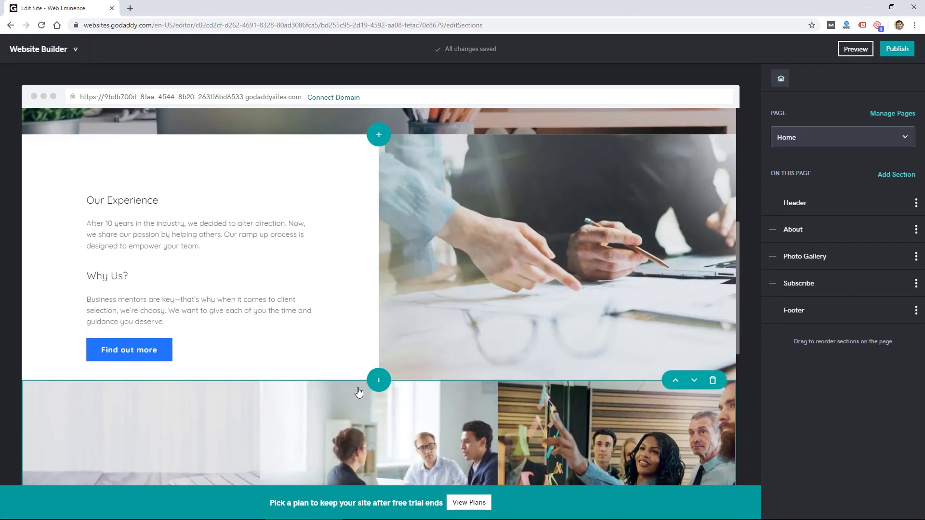
scroll(381, 419, down, 3)
scroll(381, 426, down, 4)
scroll(476, 323, up, 1)
scroll(353, 332, down, 1)
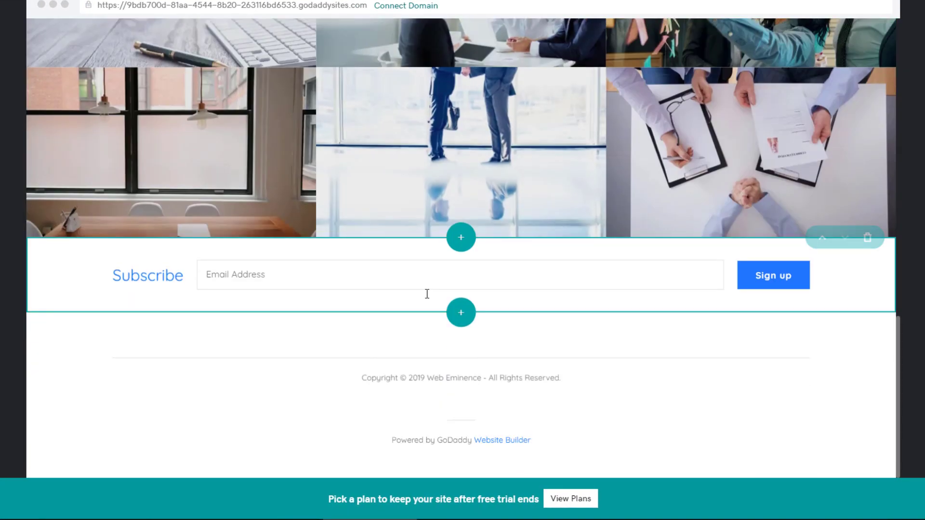
scroll(466, 273, up, 5)
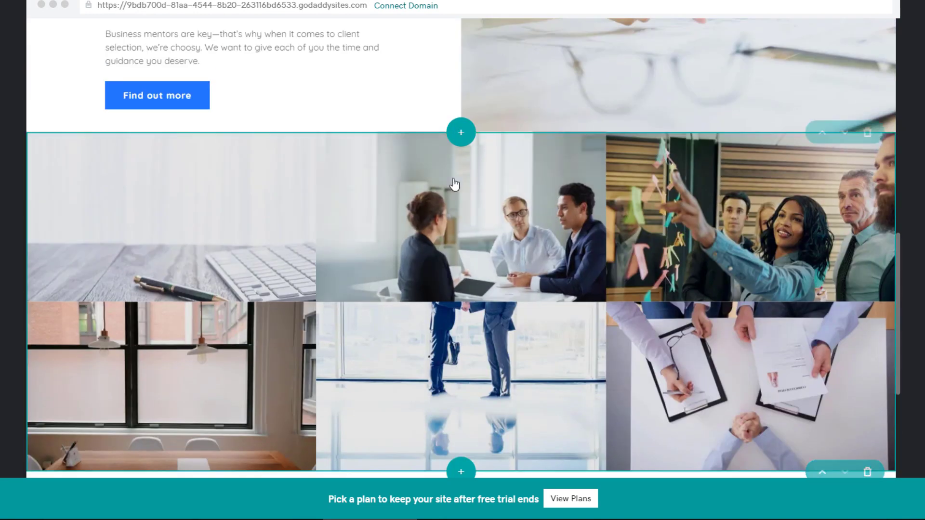
mouse_move(821, 133)
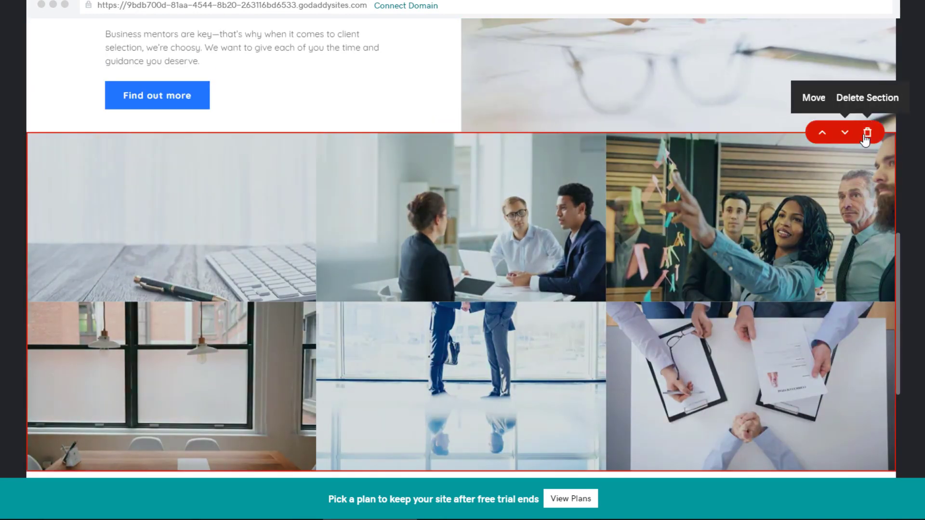
click(823, 133)
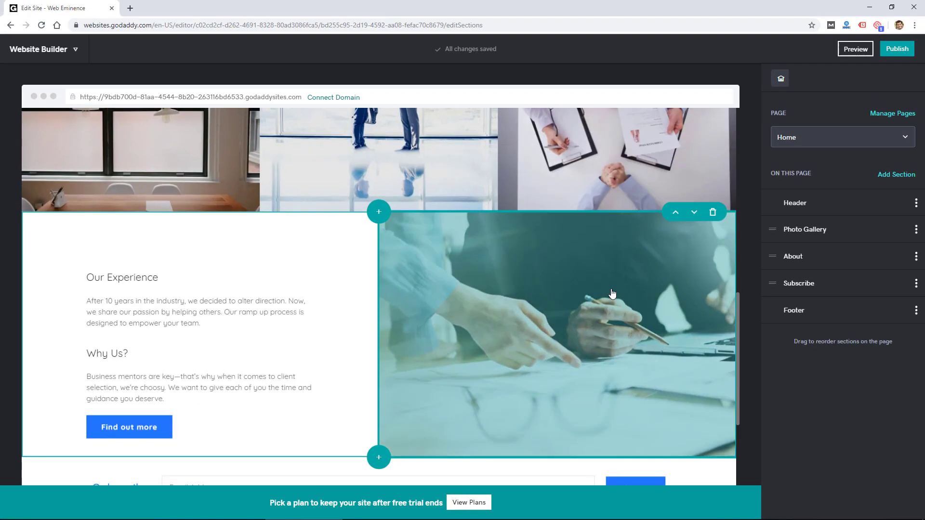
- Open the About image's settings, try the zoom slider and toggle Black & White
click(611, 293)
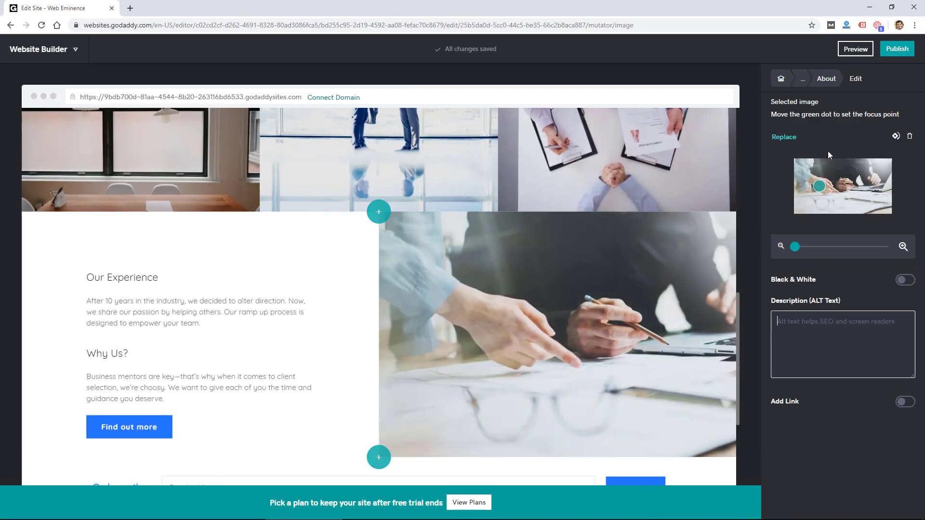
mouse_move(794, 246)
mouse_down()
mouse_move(833, 246)
mouse_move(789, 248)
mouse_up()
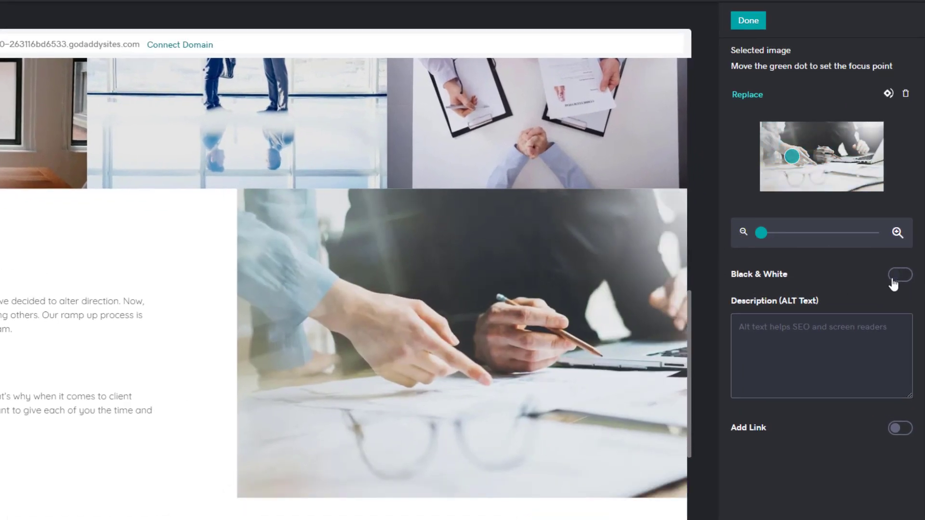
click(899, 276)
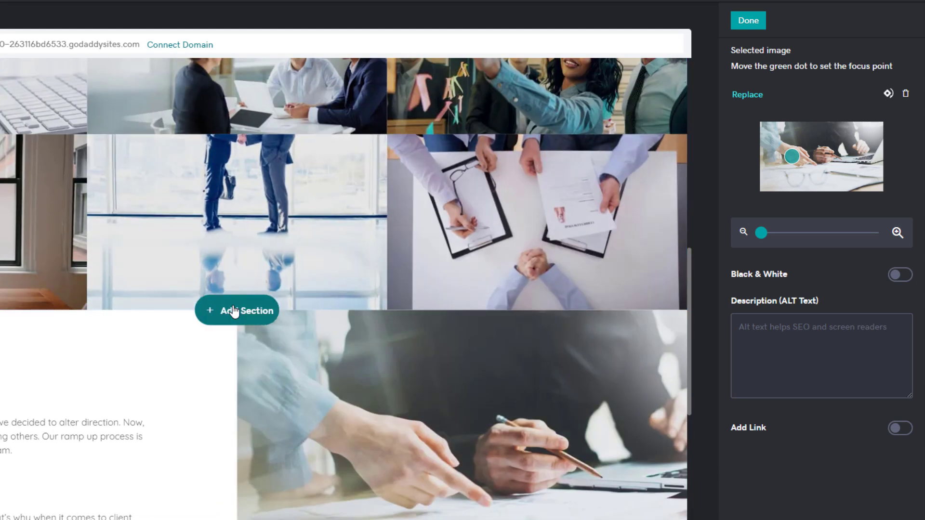
- Open Add Section and view the Content, Introduction, Photo Gallery and About layouts
click(239, 311)
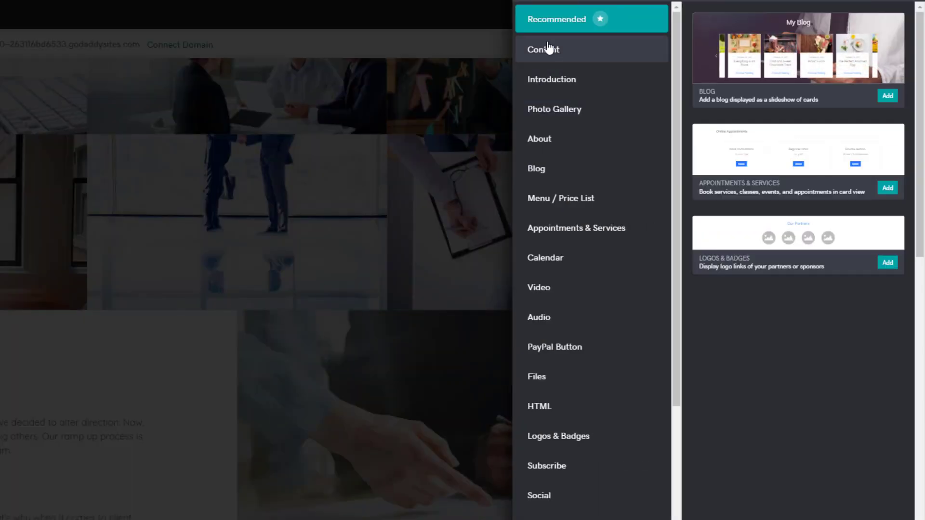
click(548, 52)
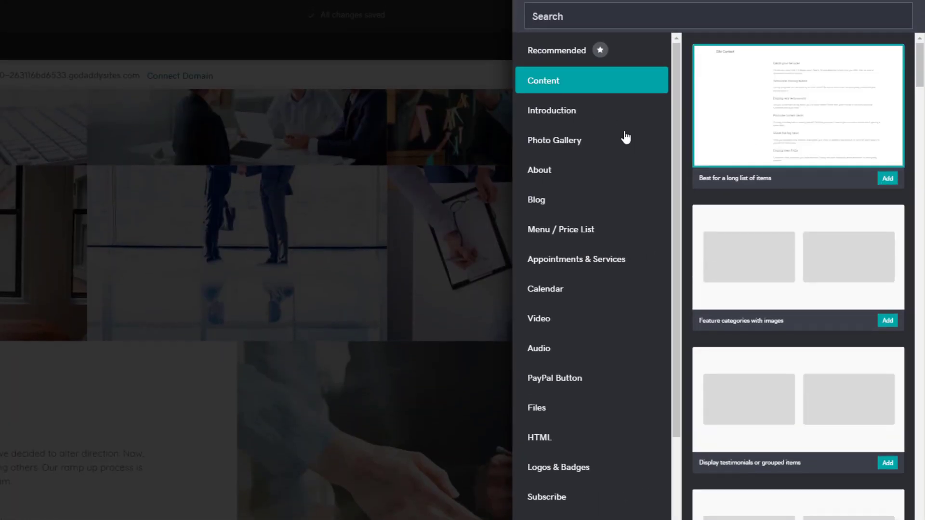
scroll(768, 313, down, 5)
scroll(780, 324, up, 5)
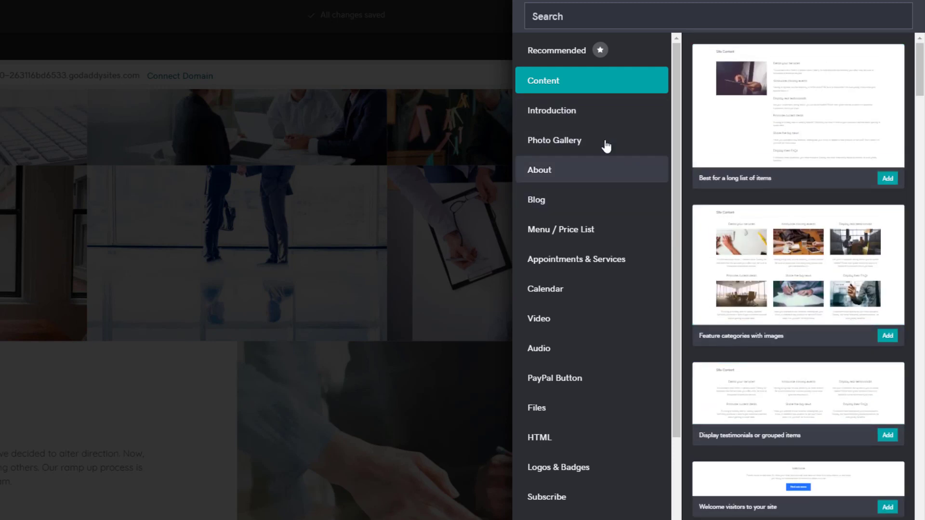
click(587, 114)
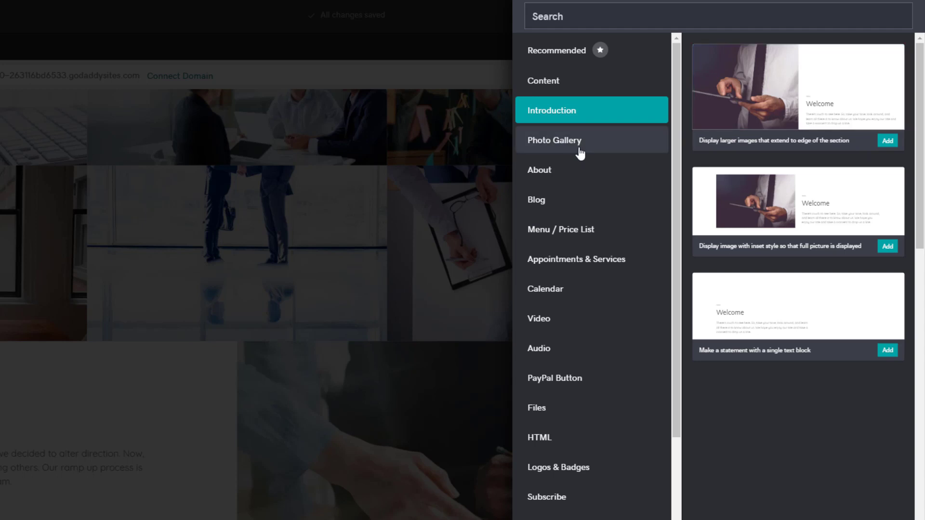
click(574, 151)
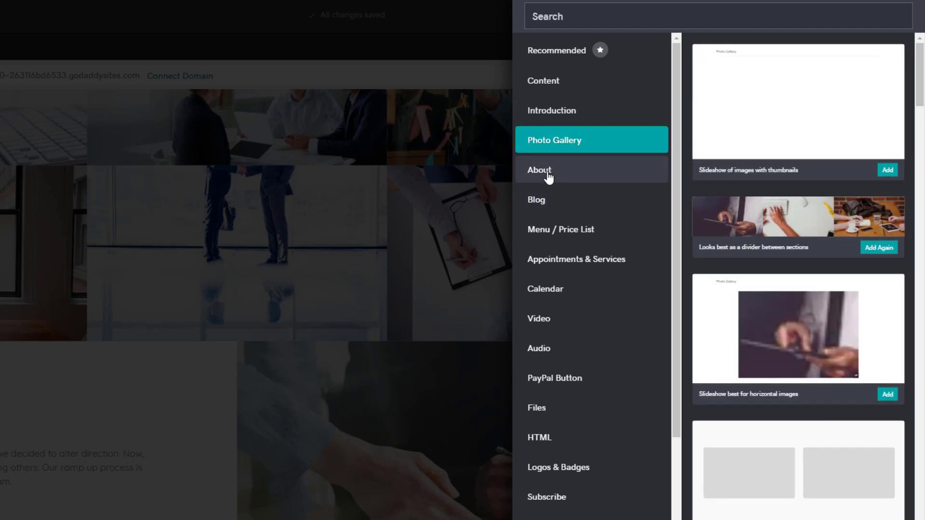
click(549, 179)
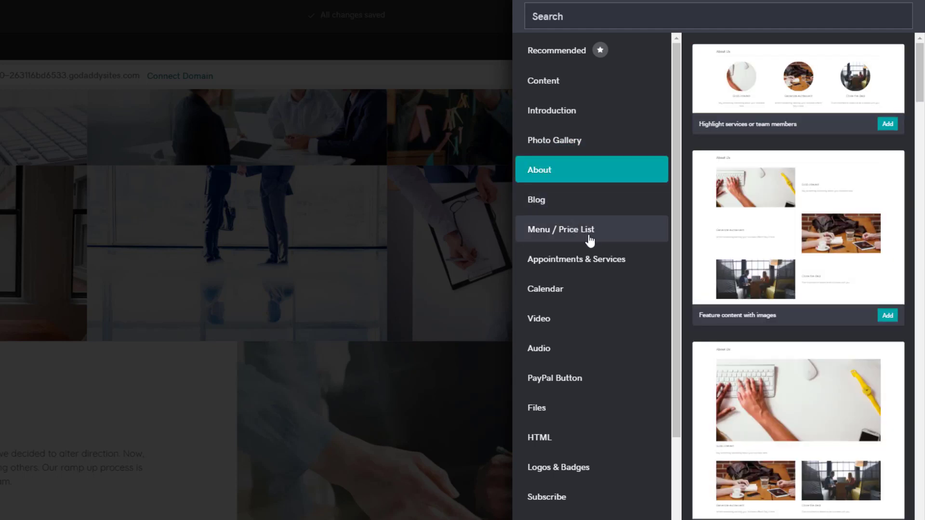
- View the Video, PayPal Button, Social Feed, MLS, Restaurant Ordering and Zillow Reviews sections, then close the catalogue
click(579, 318)
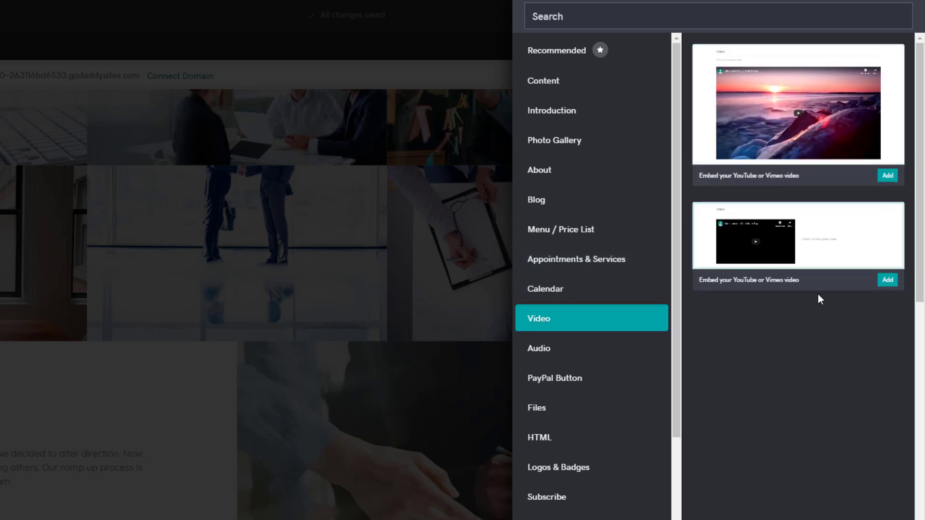
scroll(565, 198, down, 4)
click(565, 198)
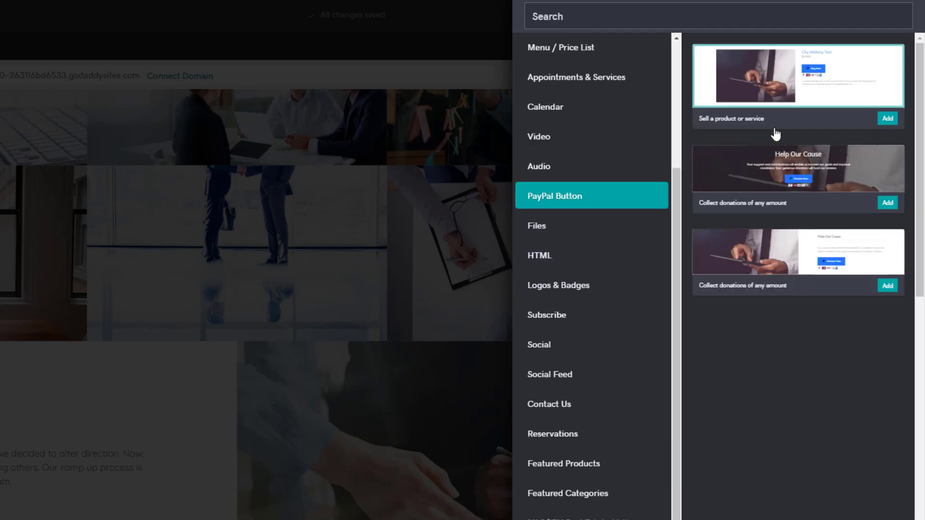
scroll(589, 327, down, 1)
click(589, 327)
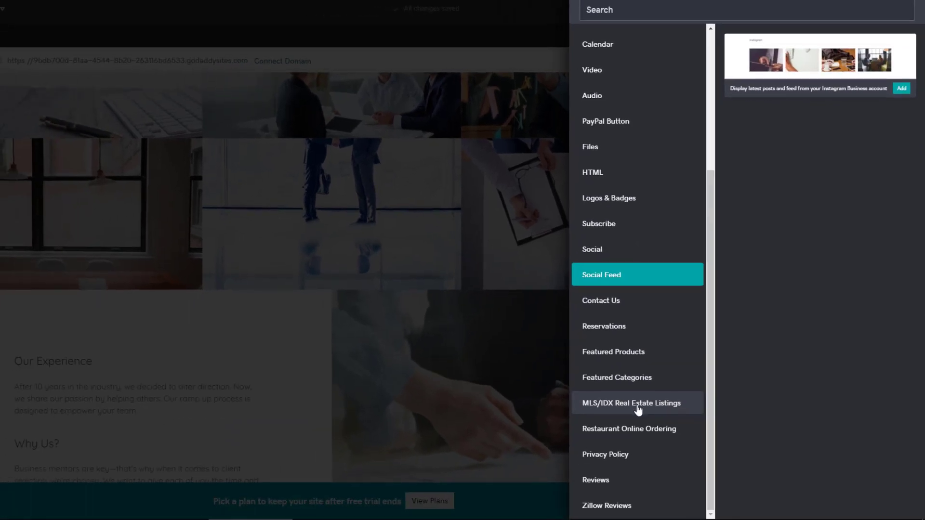
click(641, 410)
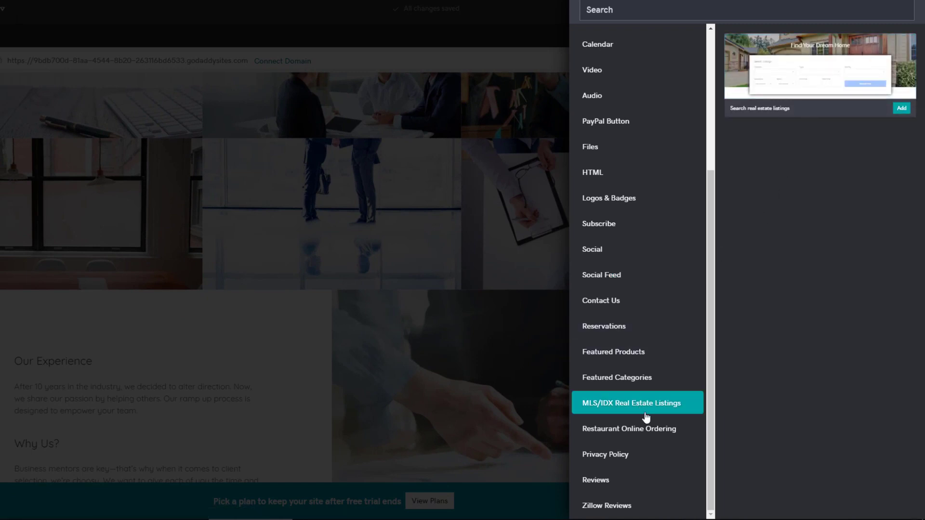
click(647, 432)
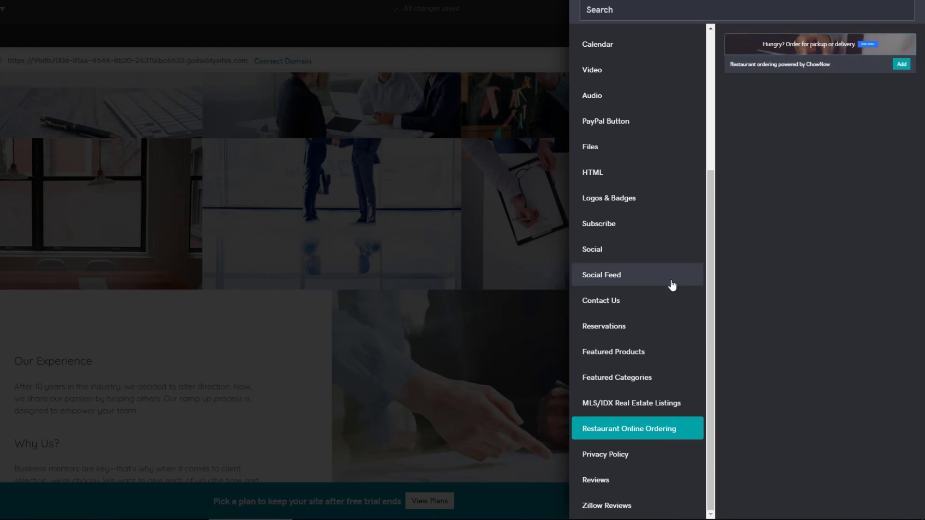
click(663, 504)
scroll(610, 394, up, 5)
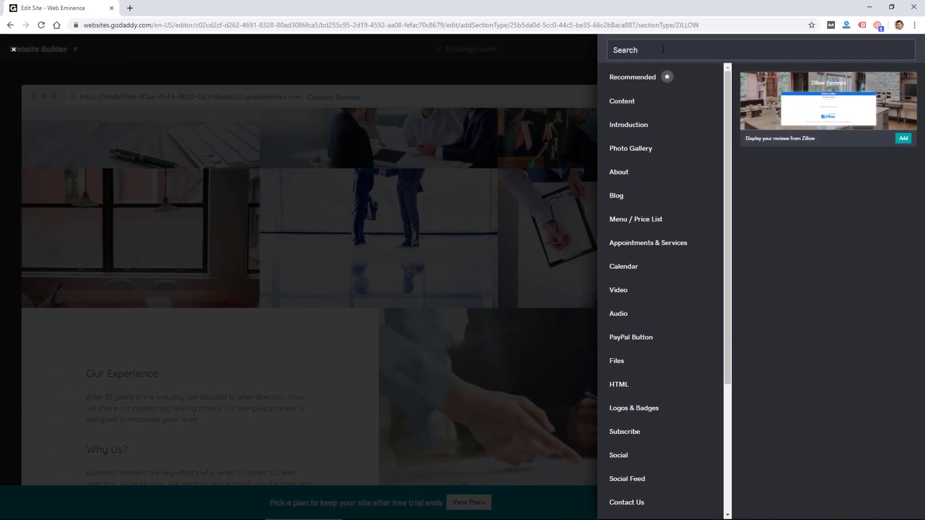
click(534, 47)
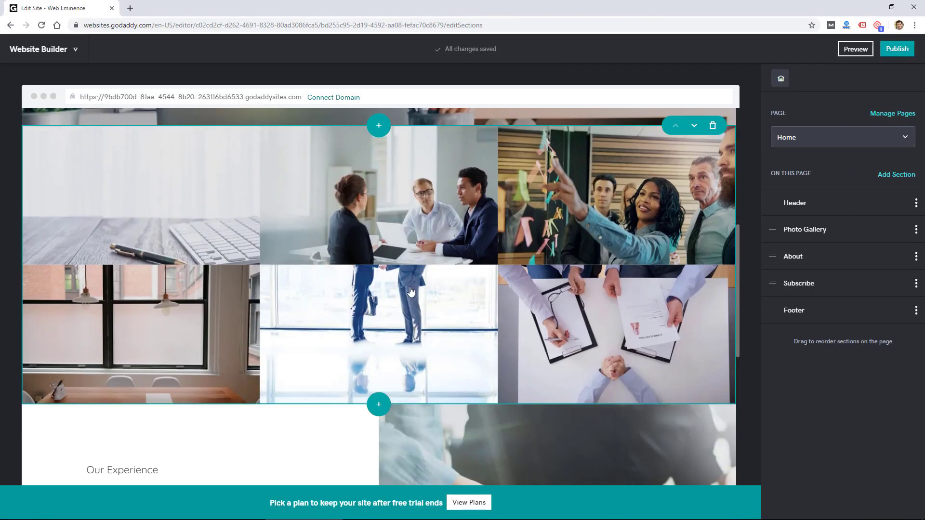
- Publish the Web Eminence site and select its live web address
scroll(481, 264, up, 6)
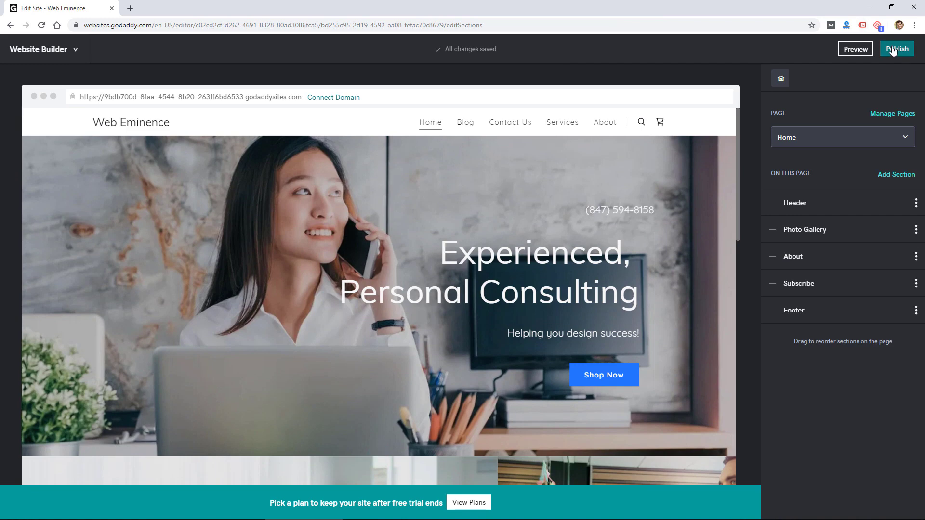
click(895, 57)
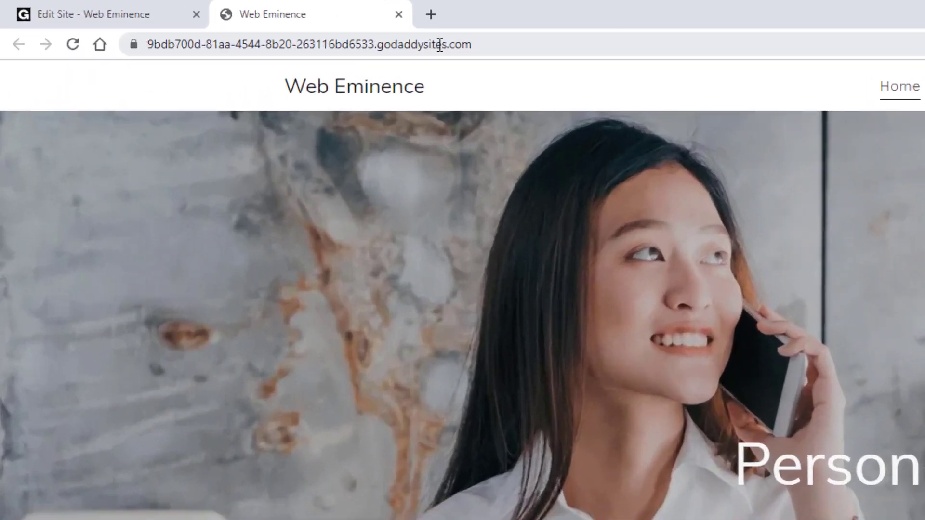
drag(270, 26, 85, 31)
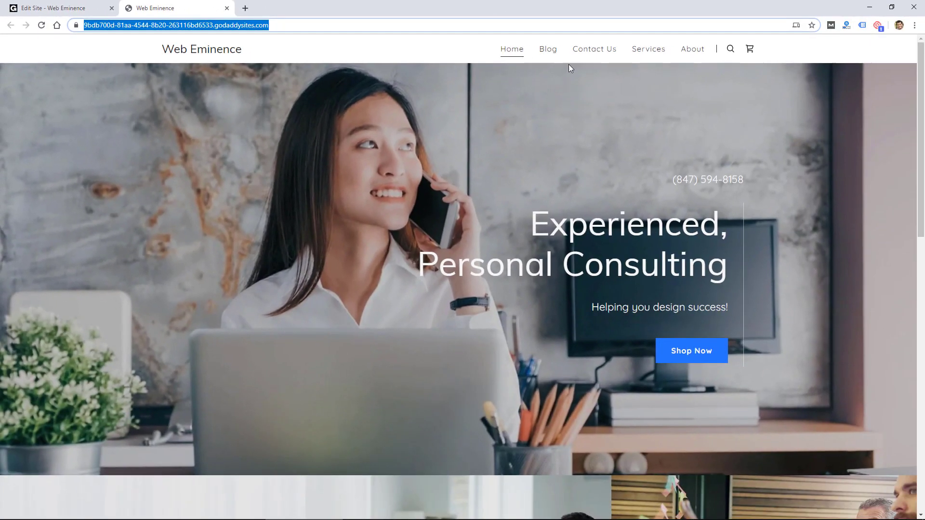
- Tour the live Blog, Contact Us, Services and Home pages, then return to the editor tab
click(552, 52)
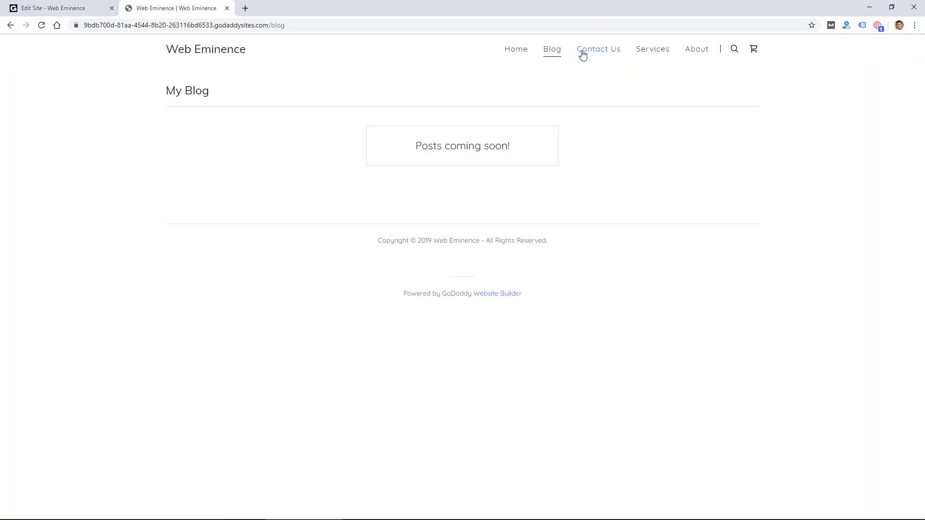
click(582, 55)
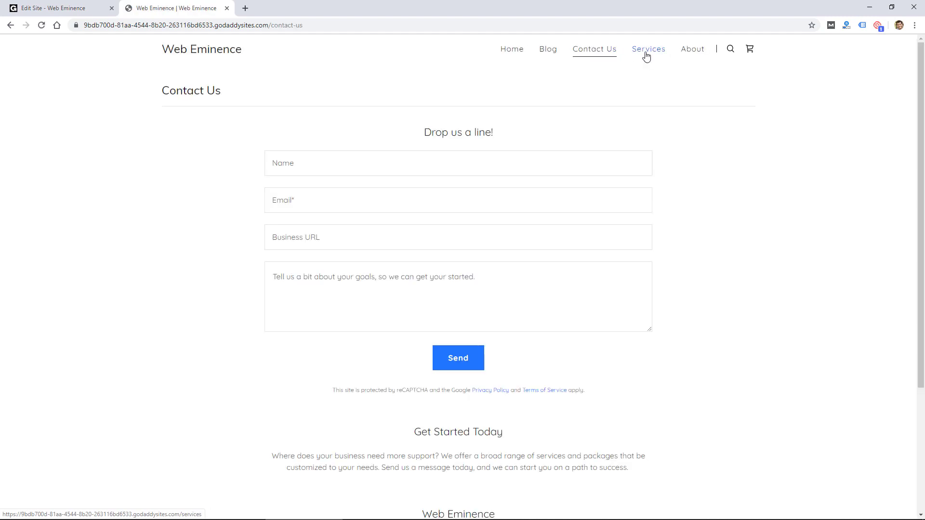
click(646, 53)
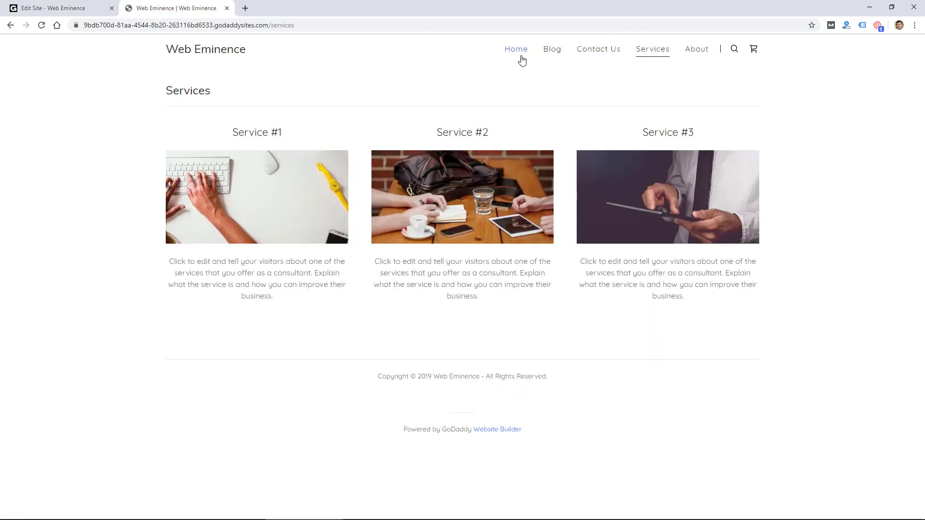
scroll(523, 179, down, 10)
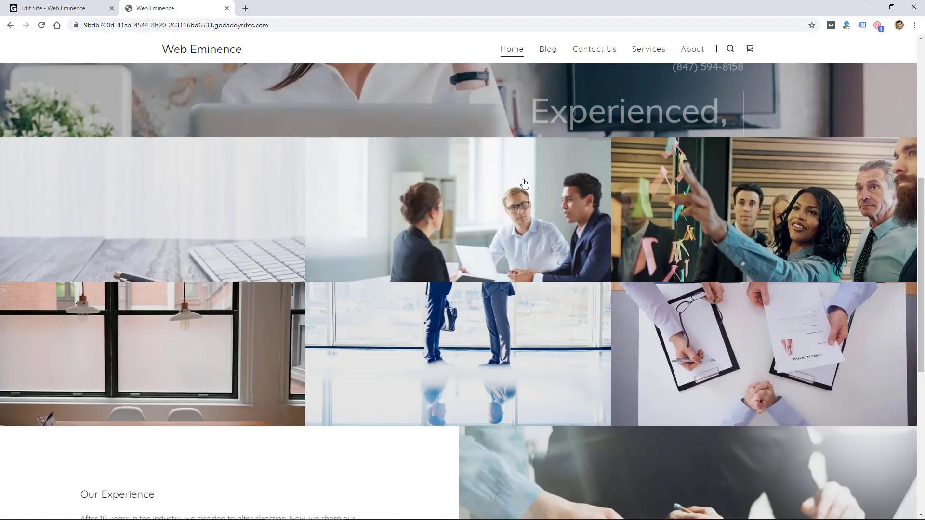
scroll(524, 184, down, 3)
scroll(493, 411, up, 15)
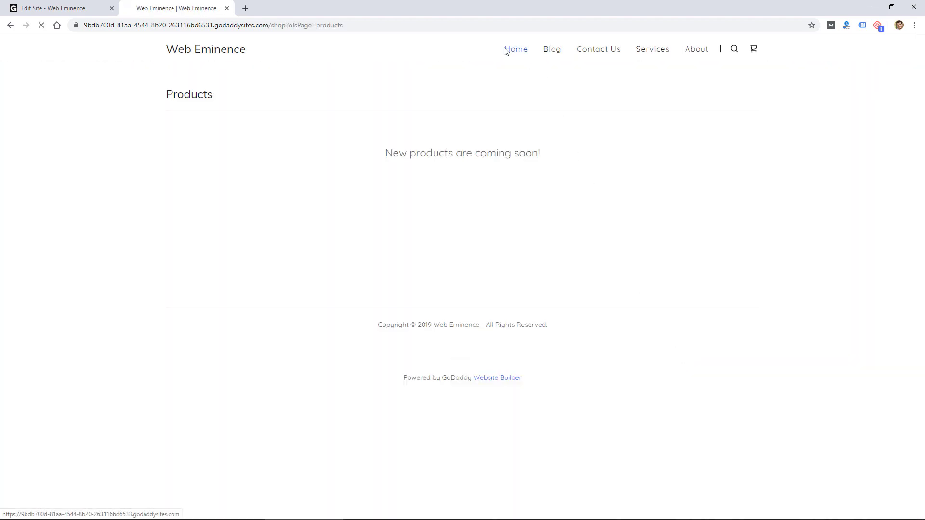
click(511, 50)
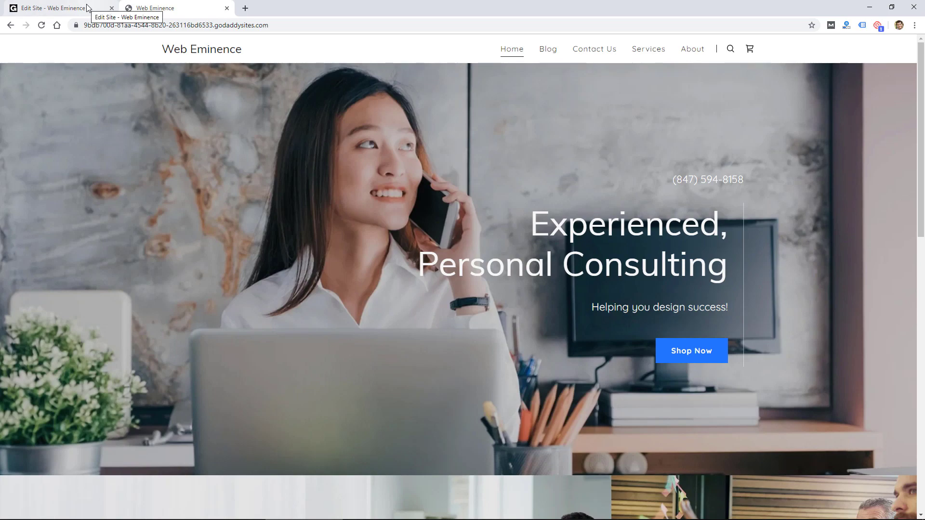
click(53, 8)
- Dismiss the published confirmation, go to the Web Eminence dashboard and open the Marketing dropdown
click(611, 99)
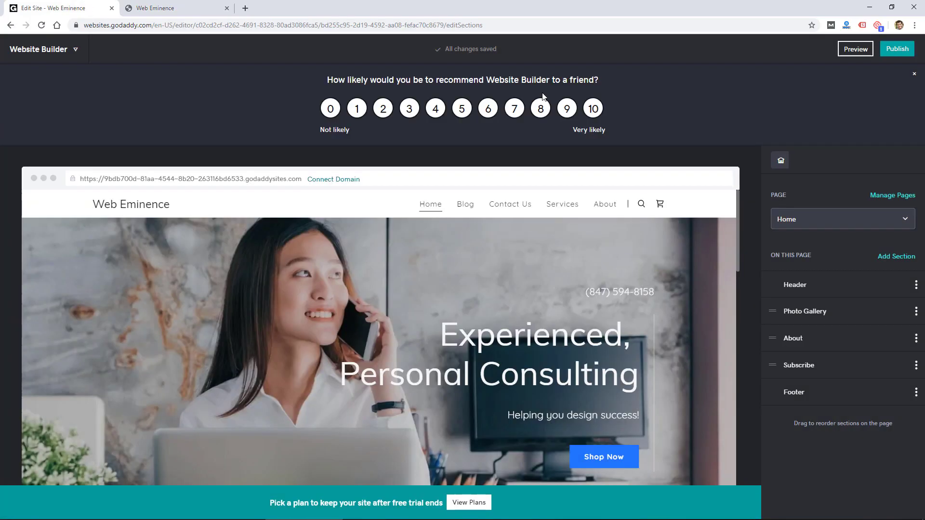
click(80, 54)
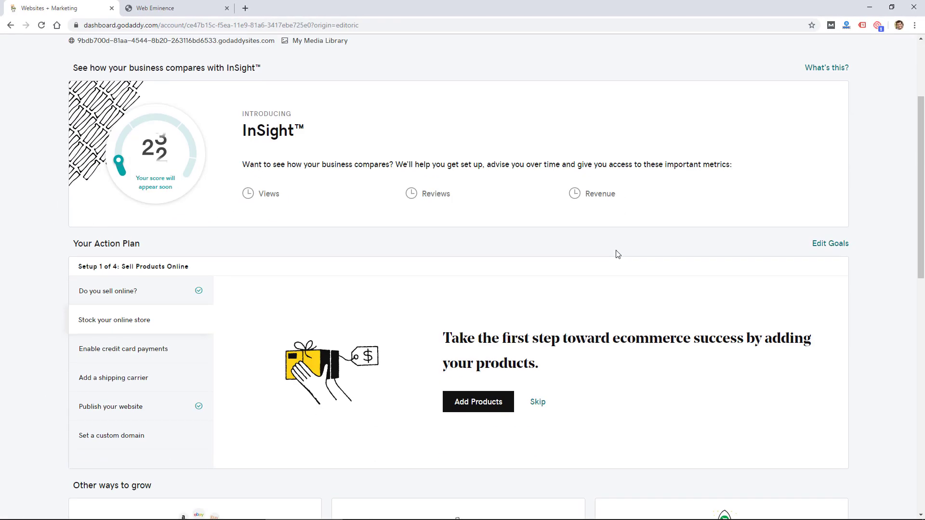
scroll(607, 245, down, 3)
scroll(614, 256, down, 5)
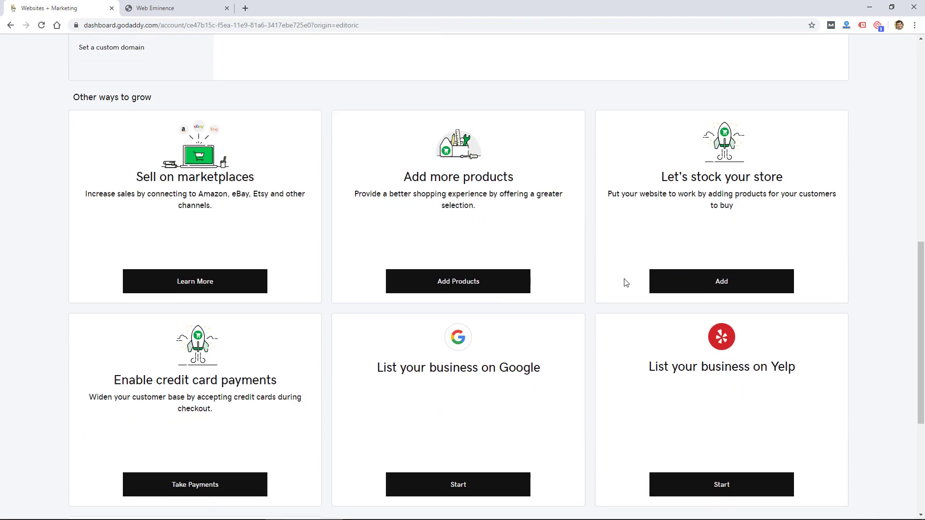
scroll(627, 284, down, 3)
scroll(627, 283, up, 15)
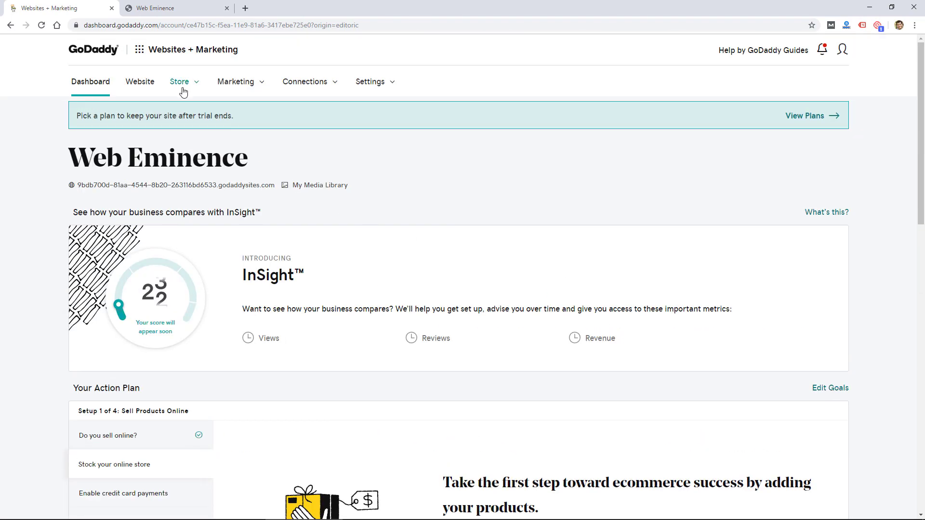
scroll(210, 281, down, 3)
scroll(206, 174, up, 4)
click(259, 83)
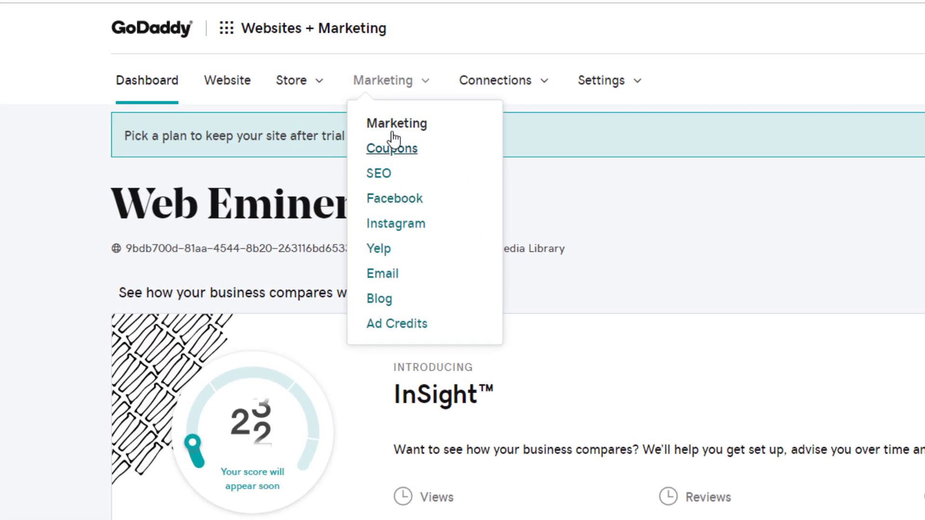
- Start SEO homepage optimisation with a Local focus and save Chicago, IL, USA as the service area
click(382, 174)
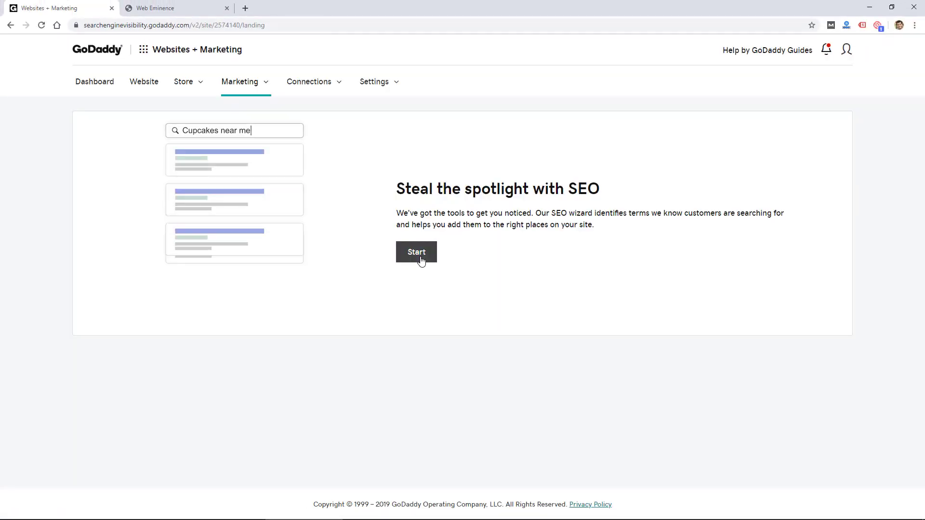
click(417, 253)
click(637, 248)
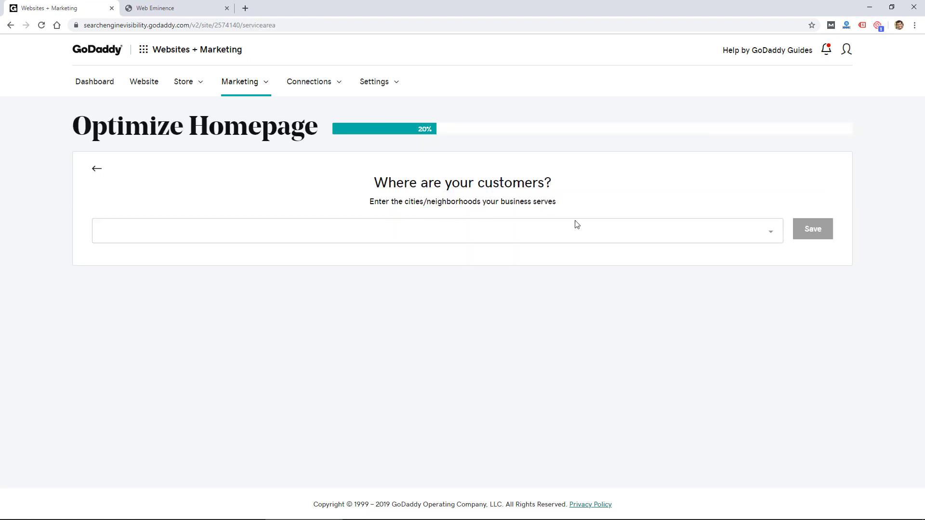
click(609, 227)
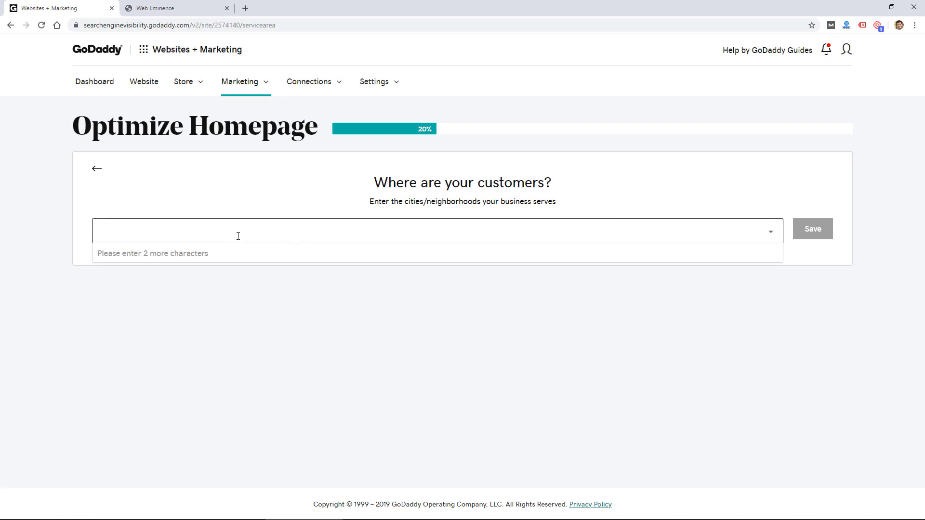
text(Chicago)
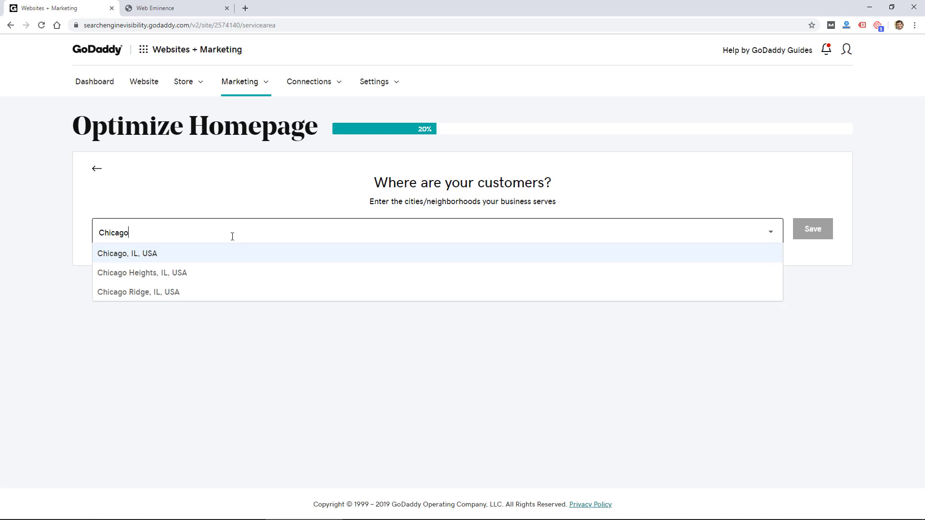
click(201, 260)
click(797, 231)
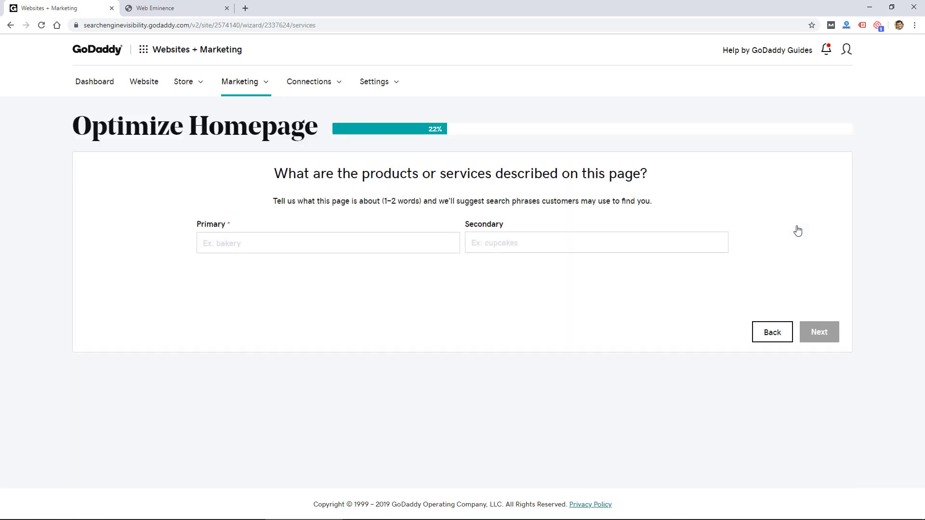
click(239, 82)
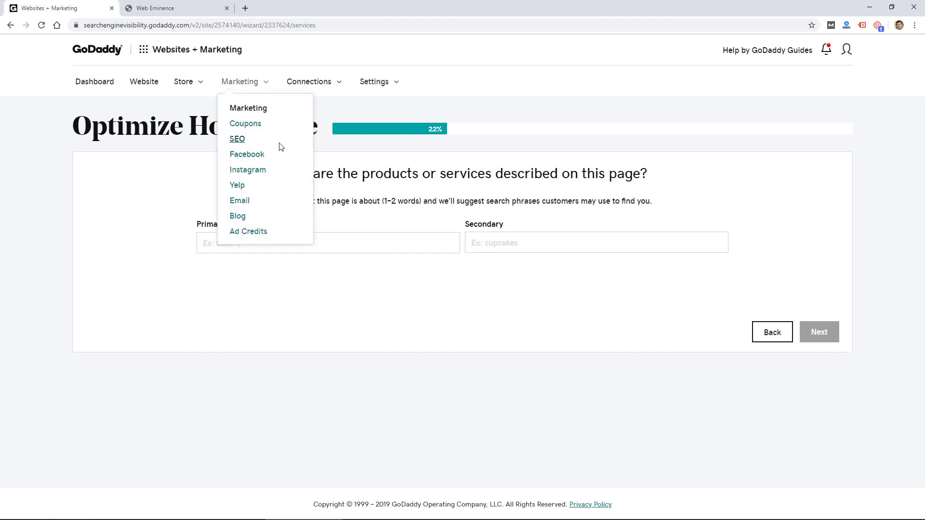
click(247, 155)
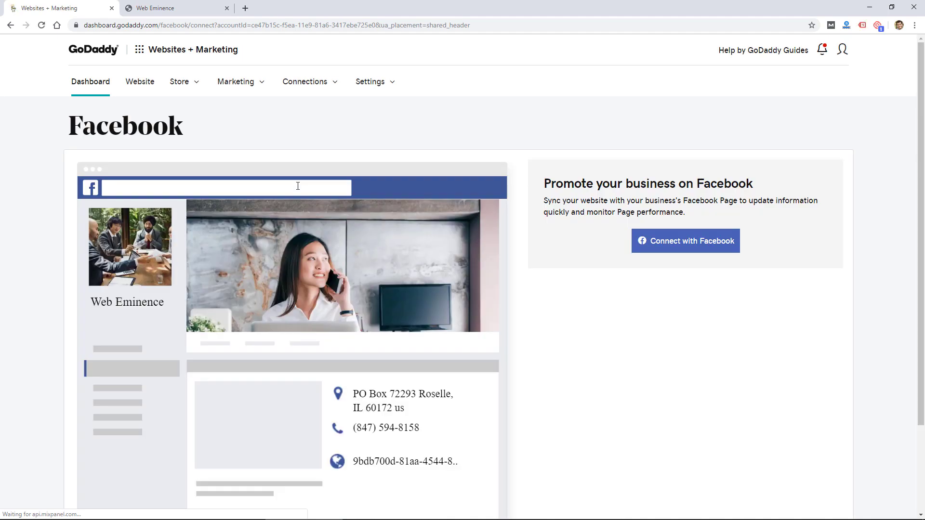
scroll(604, 312, down, 1)
scroll(626, 280, up, 1)
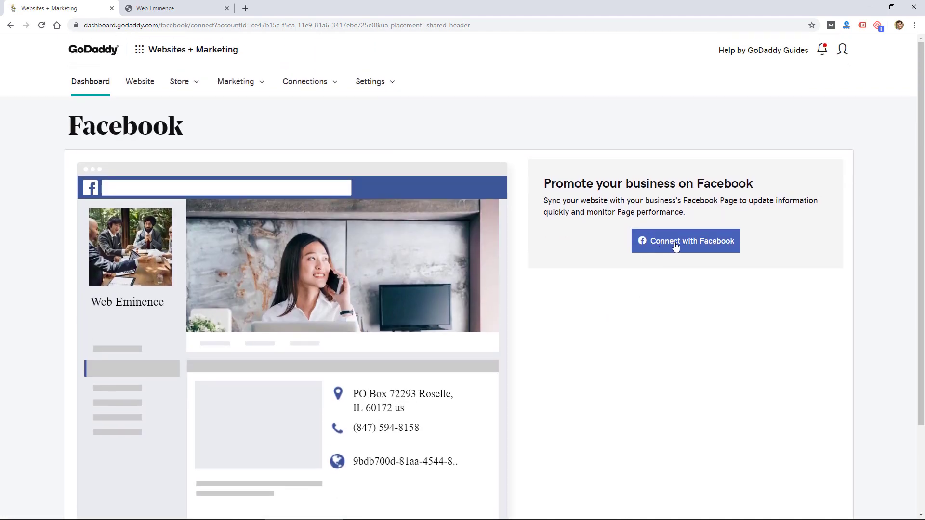
scroll(526, 279, down, 2)
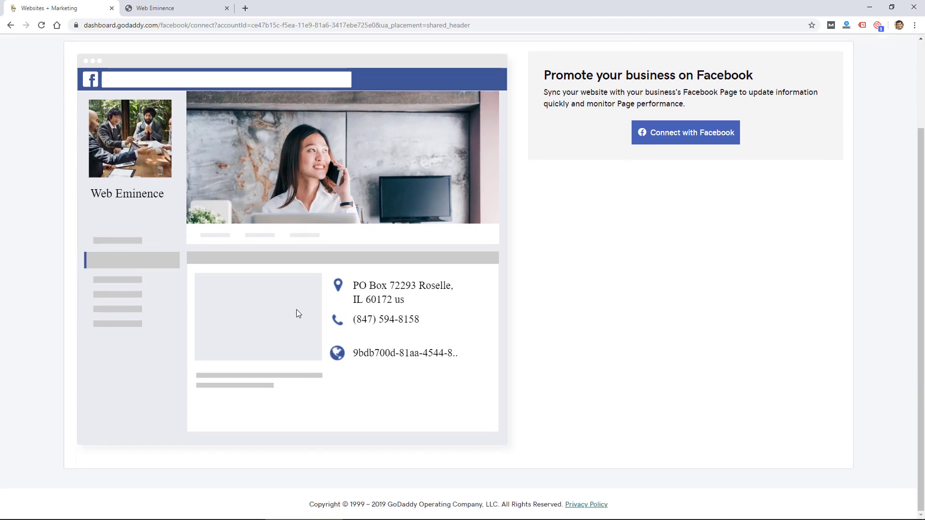
scroll(298, 308, up, 2)
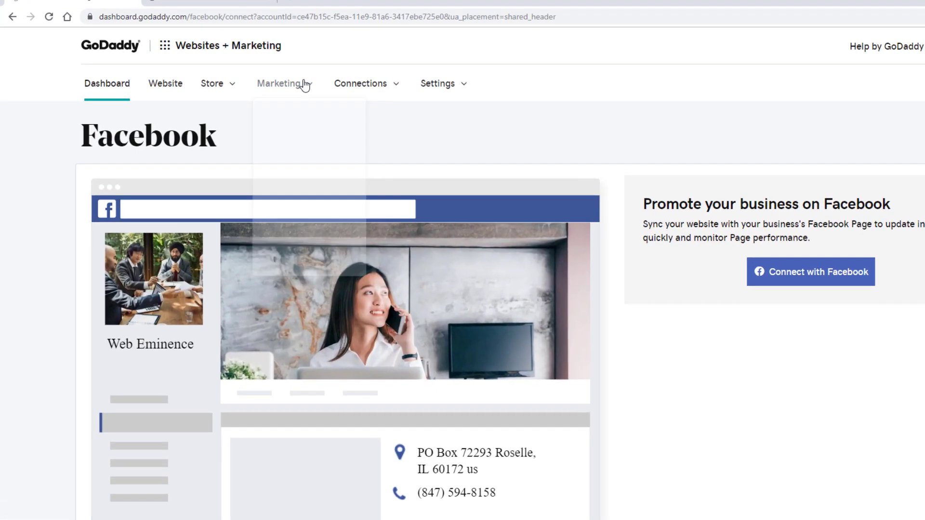
- Visit Email Marketing, then the Ad Credits page with $100 Microsoft, $100 Google and $300 Yelp offers
click(259, 82)
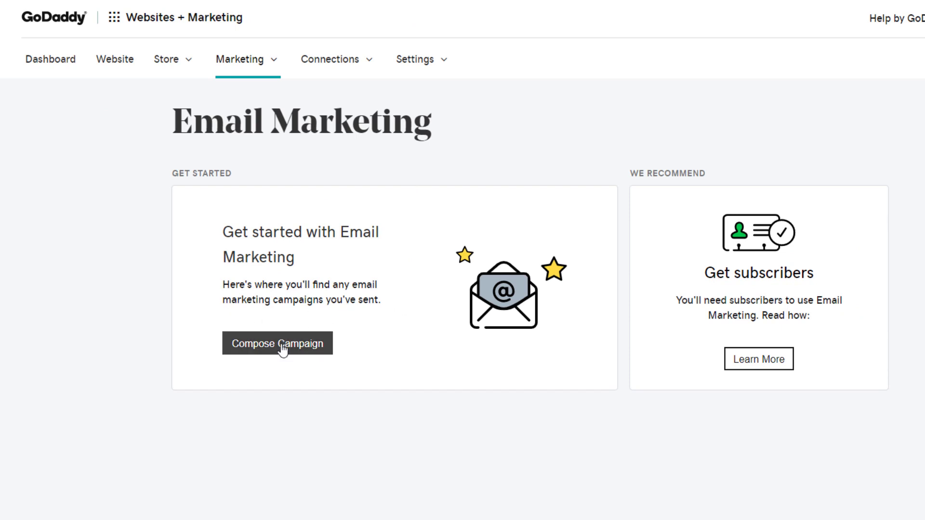
click(261, 63)
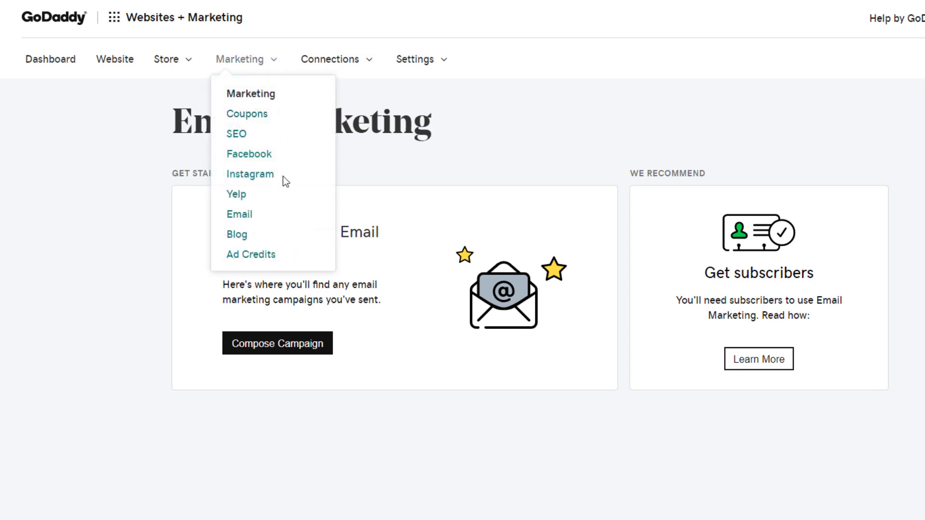
click(257, 256)
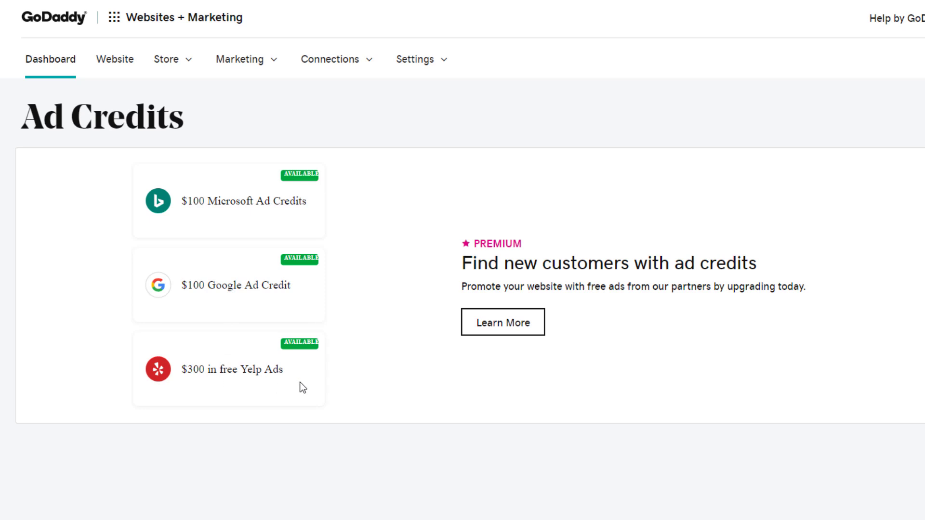
click(269, 64)
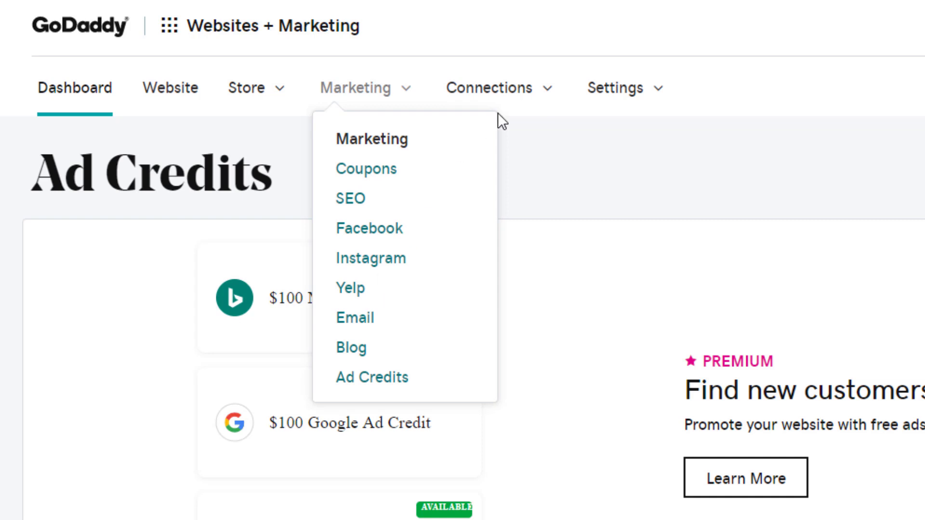
- Check the empty Connections contacts page, then return to the Web Eminence dashboard
click(547, 98)
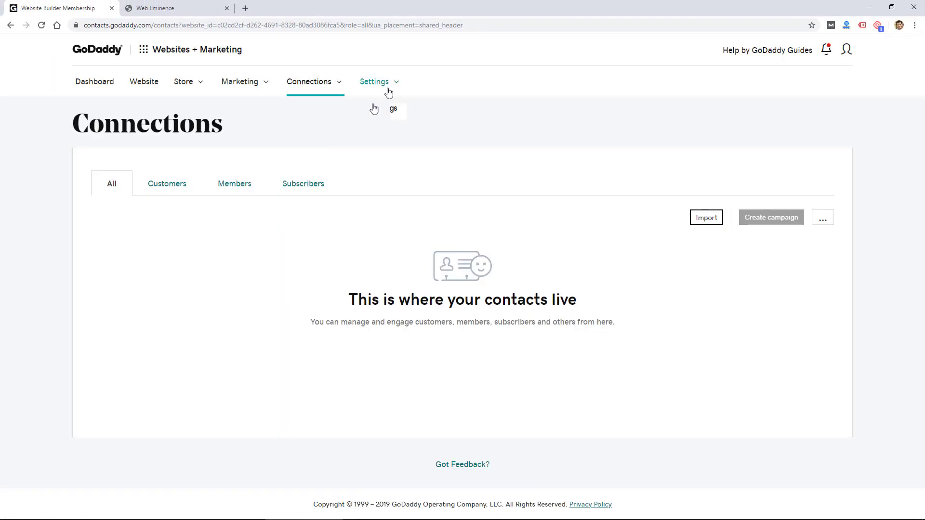
mouse_move(388, 92)
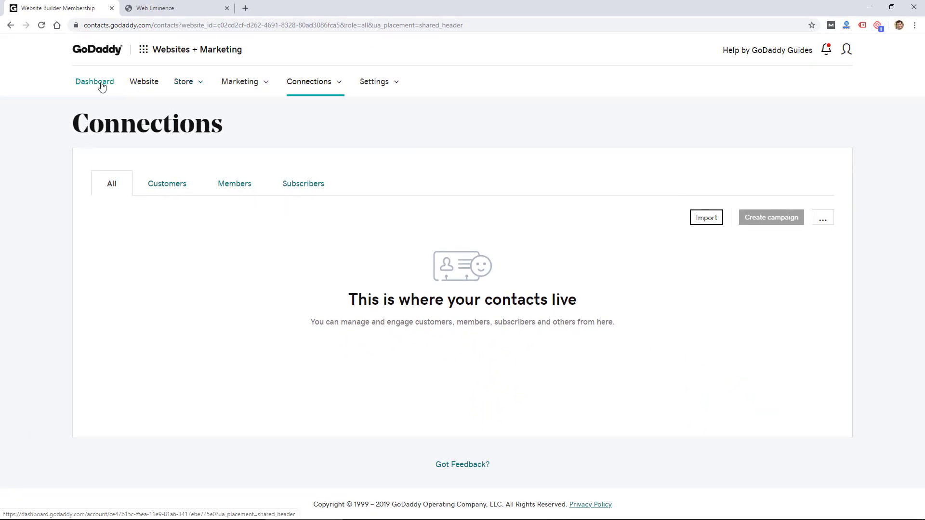
click(94, 82)
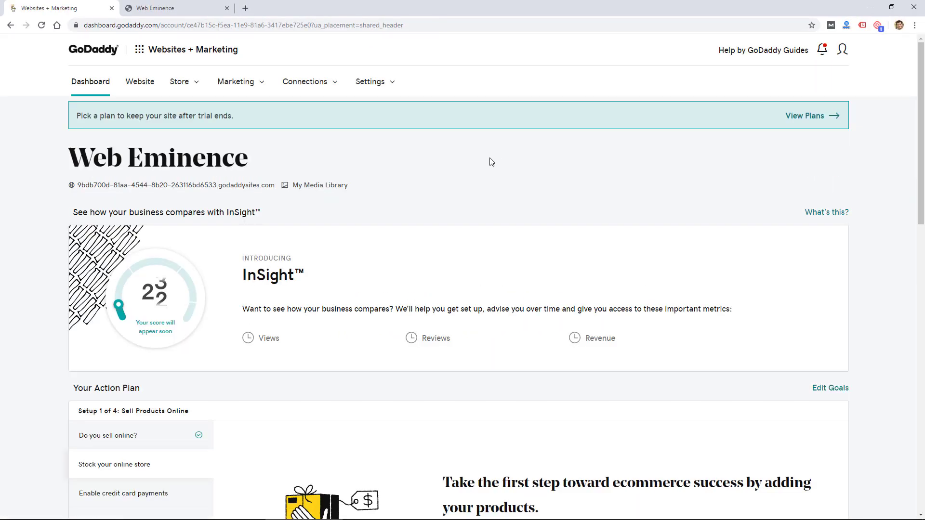
- In the website editor, add an About Us section using the Feature content with images layout
click(140, 82)
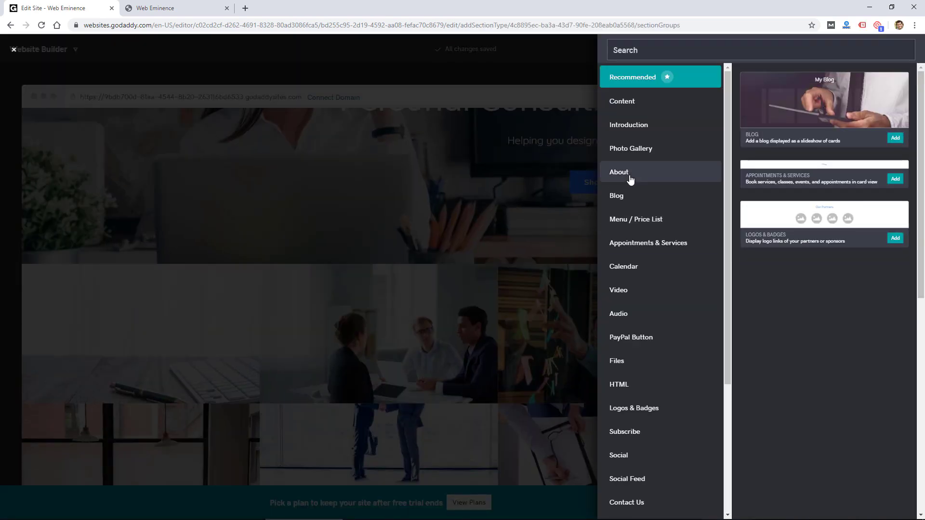
click(631, 179)
scroll(826, 226, down, 1)
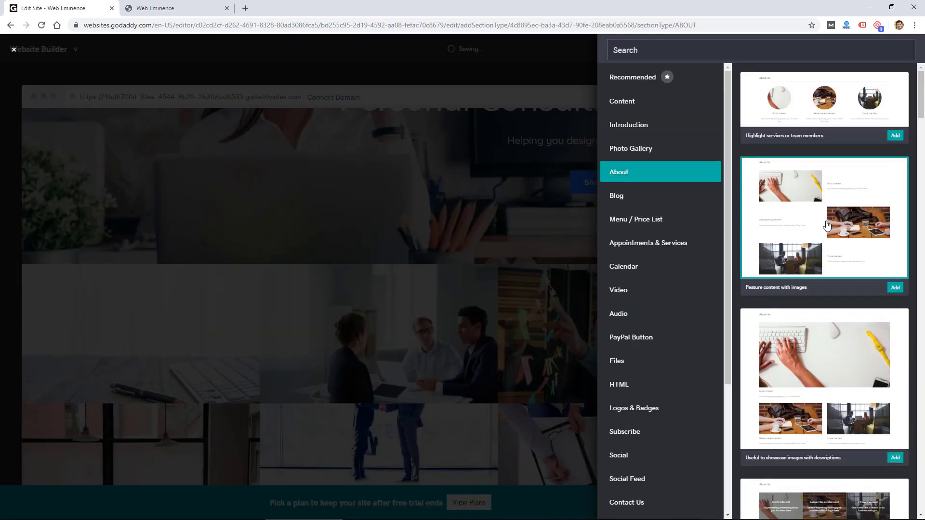
click(827, 225)
click(506, 217)
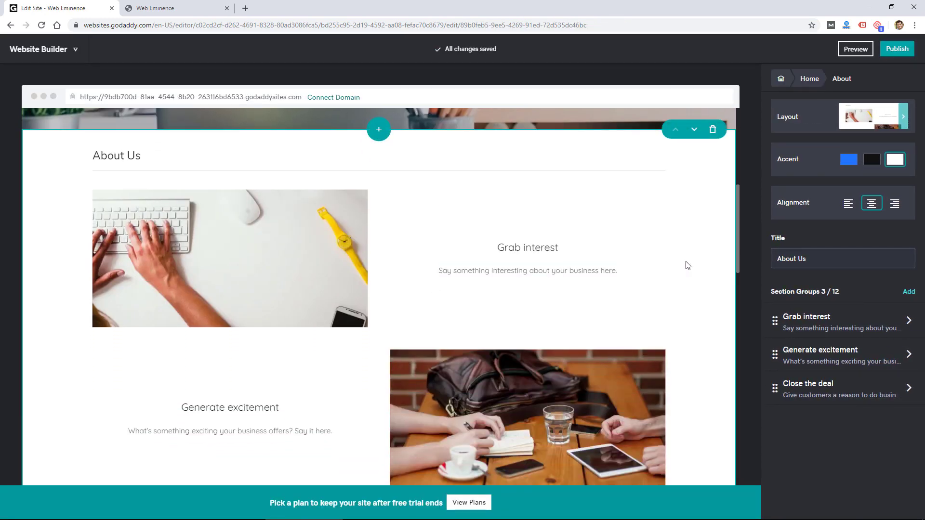
- Delete the Grab interest group from the About Us section
click(834, 324)
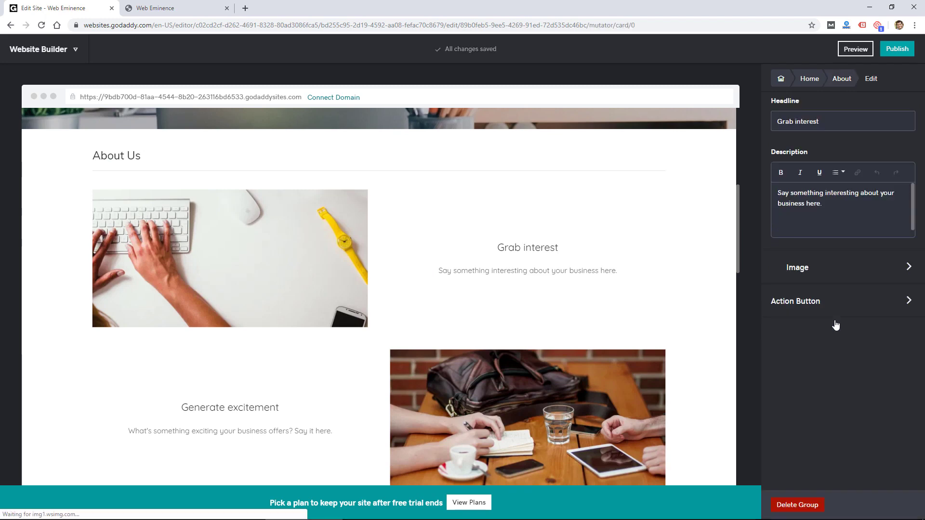
click(809, 506)
click(367, 162)
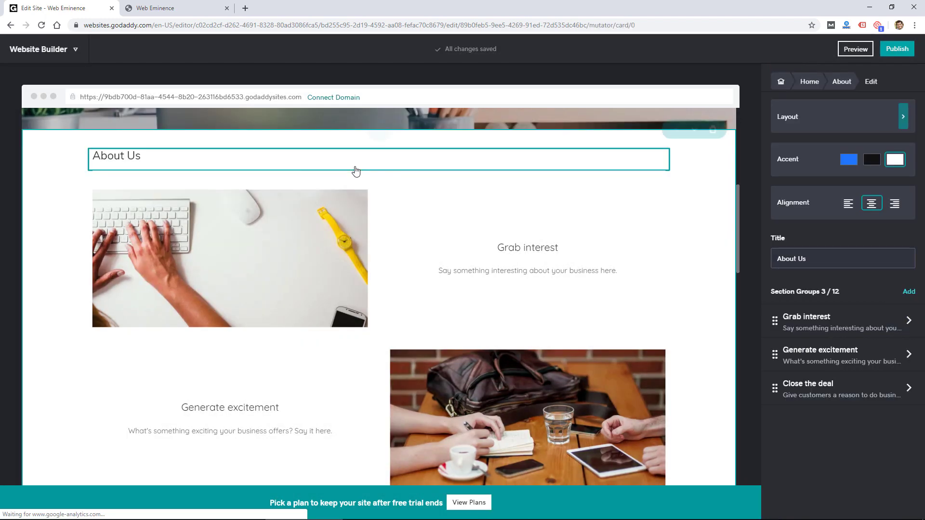
- Add an Events calendar section above About Us
click(376, 139)
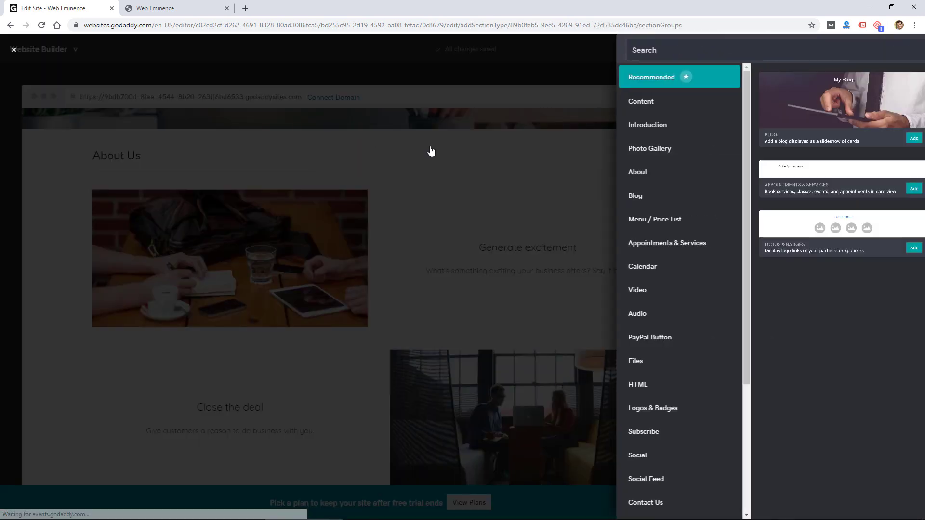
click(644, 273)
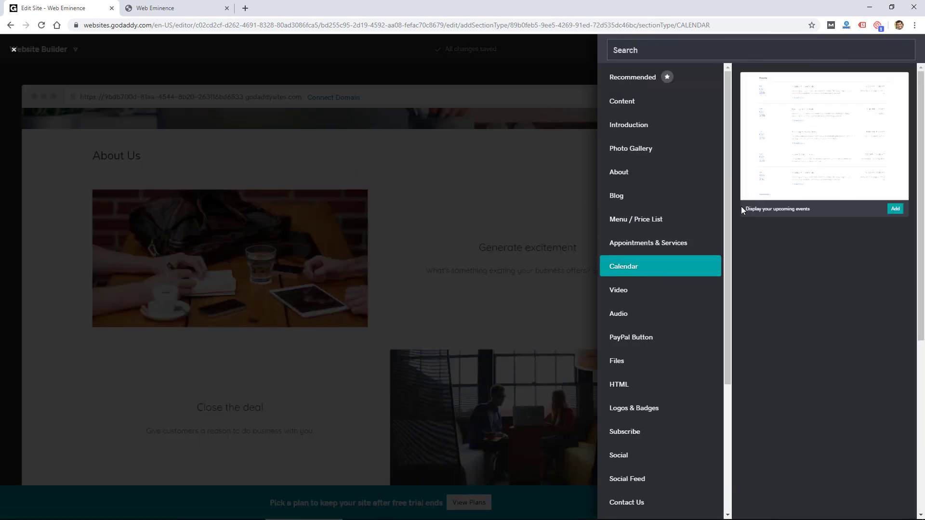
click(815, 152)
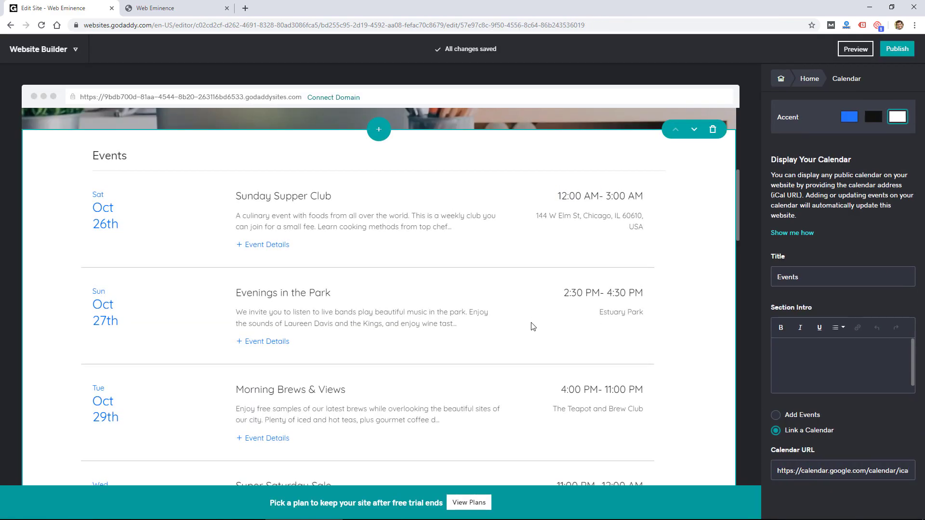
scroll(531, 326, down, 10)
scroll(532, 327, up, 10)
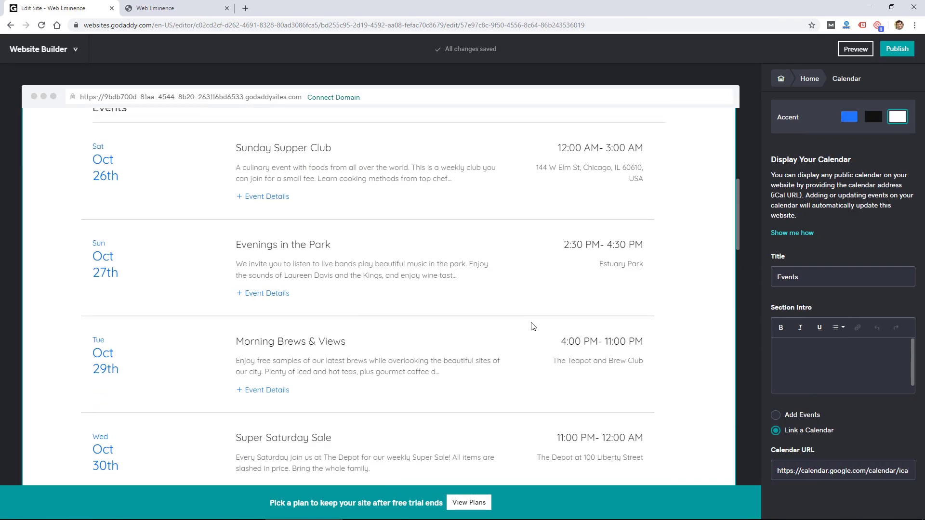
scroll(532, 326, down, 7)
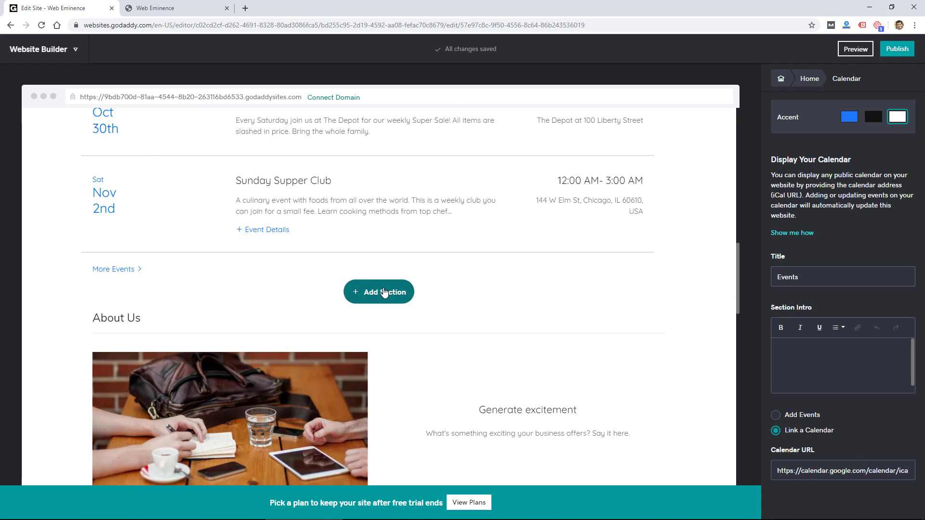
- Add an Our Partners section from the Logos & Badges options below the events
click(389, 289)
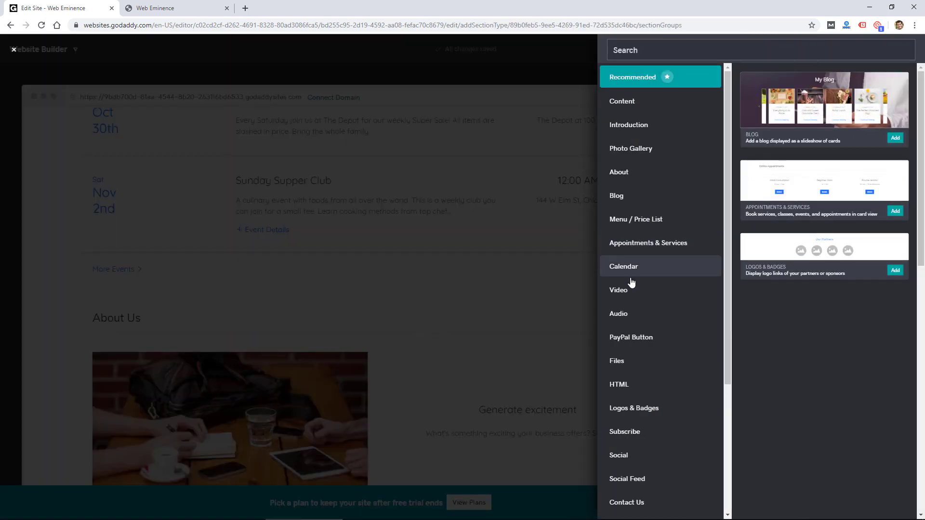
click(630, 408)
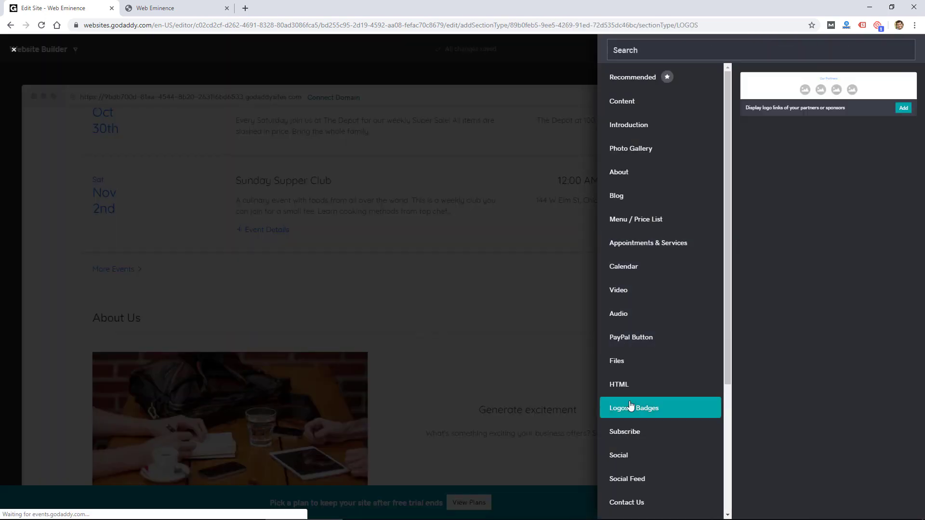
click(837, 88)
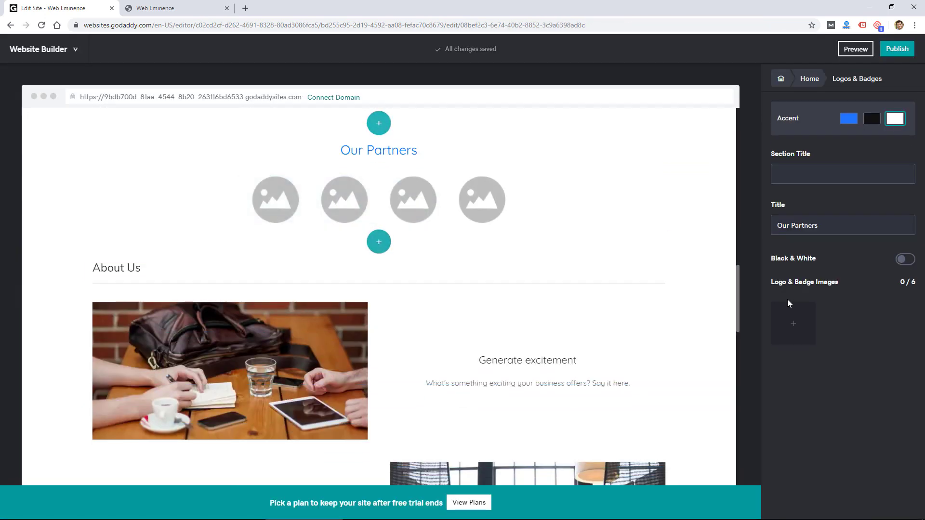
- Fill the partner logos with four stock photos: coffee table, meeting room, conference room, signing hands
click(793, 324)
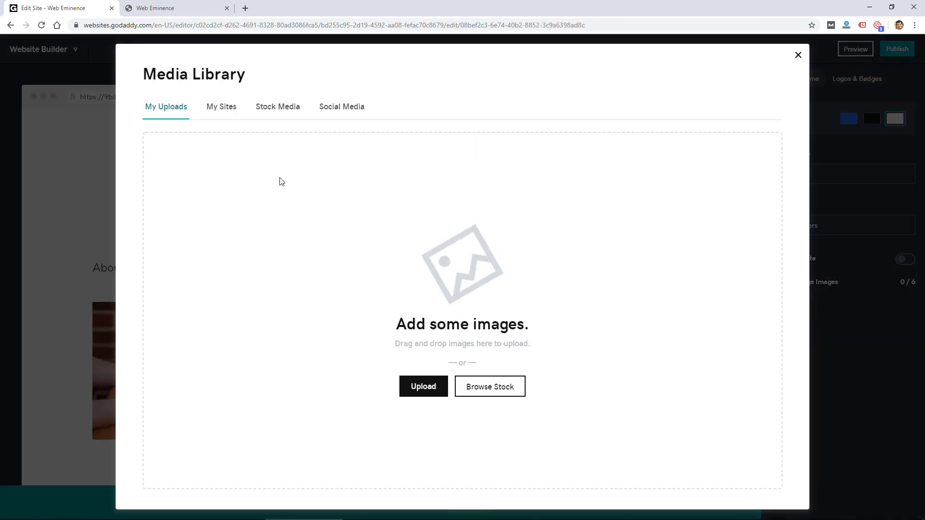
click(219, 110)
click(270, 111)
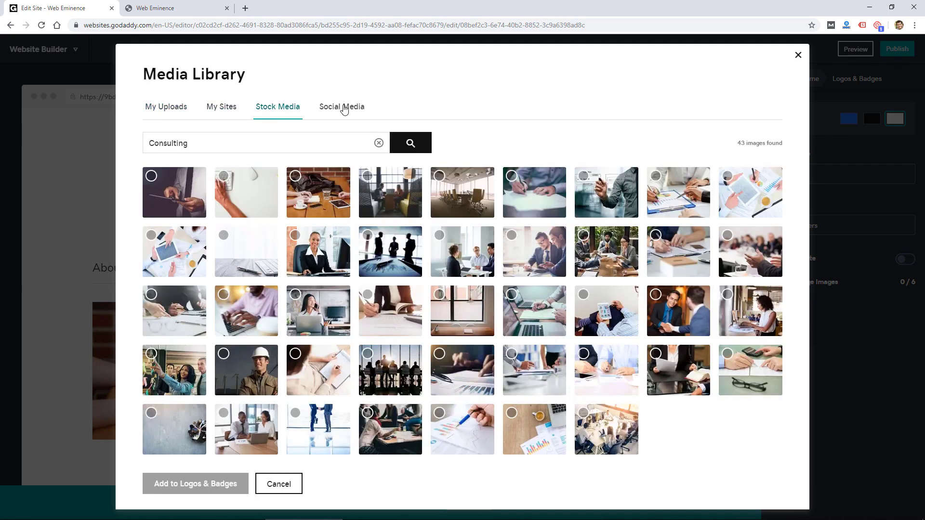
click(297, 179)
click(367, 176)
click(439, 176)
click(511, 176)
click(217, 484)
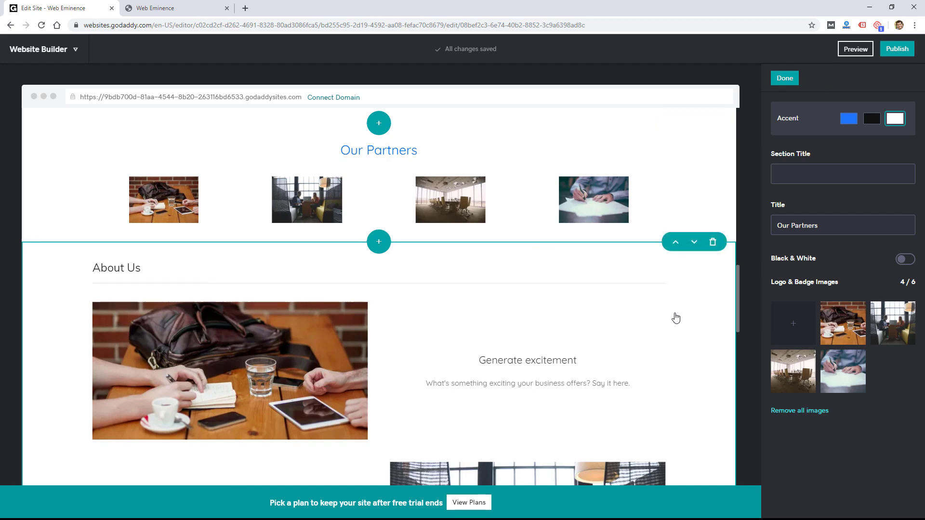
scroll(684, 325, down, 5)
scroll(688, 332, down, 4)
click(613, 318)
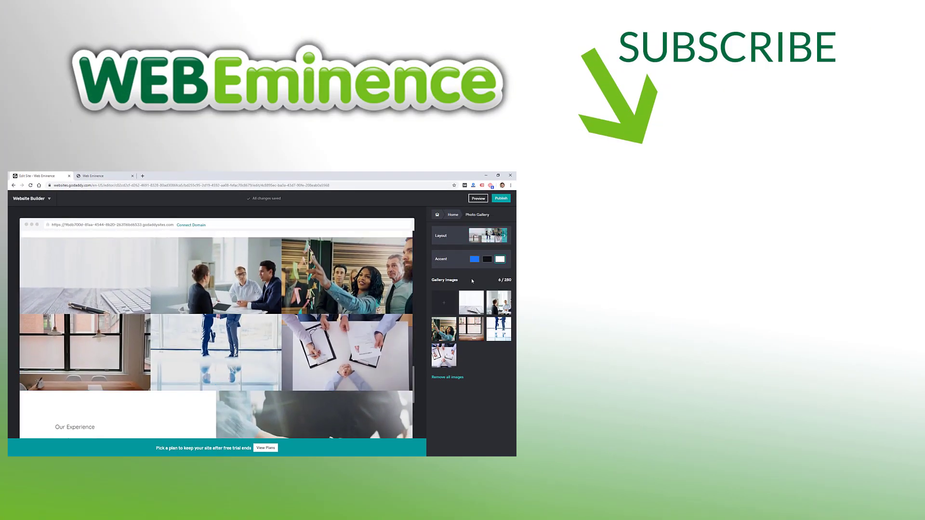
- Return to the Web Eminence dashboard and expand Help's 'Change site-wide settings' topics
click(55, 204)
click(34, 213)
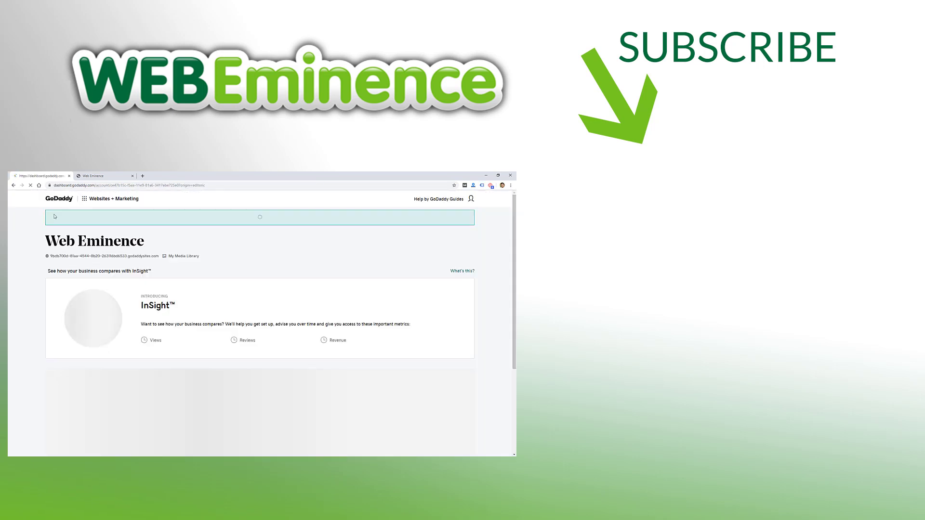
click(442, 200)
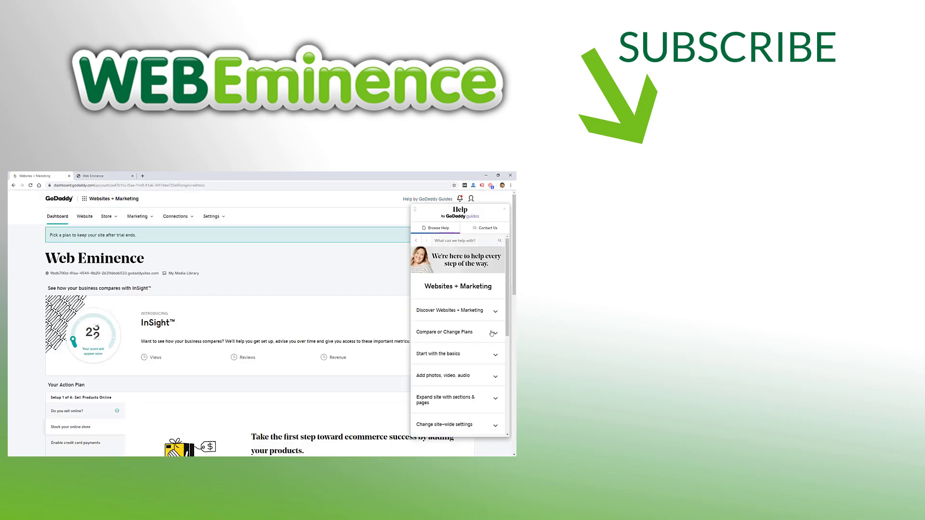
scroll(492, 333, down, 3)
click(491, 326)
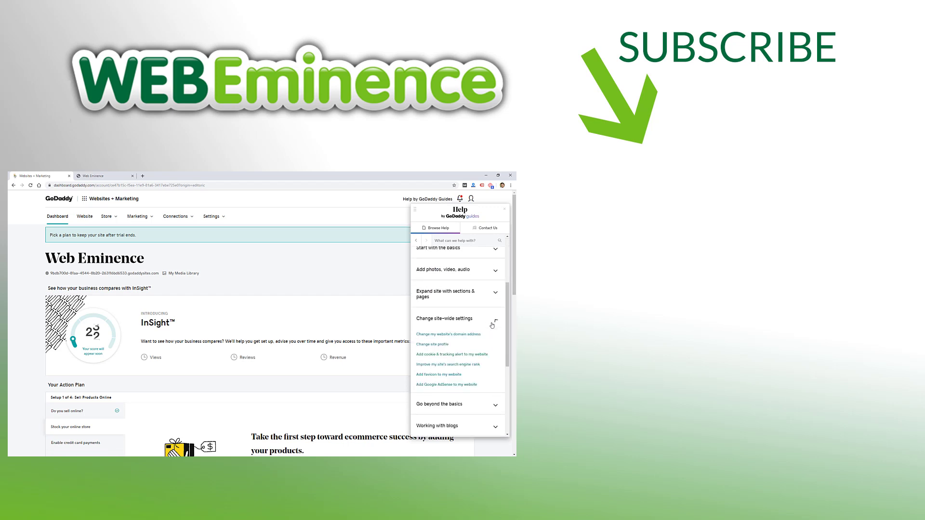